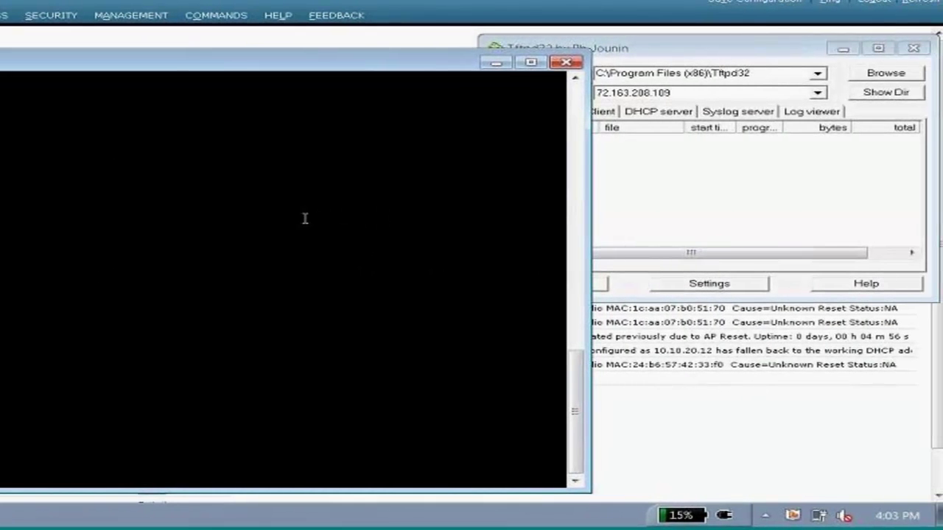
# - Open the full software downloads page from the Cisco site's Support section
pyautogui.click(790, 216)
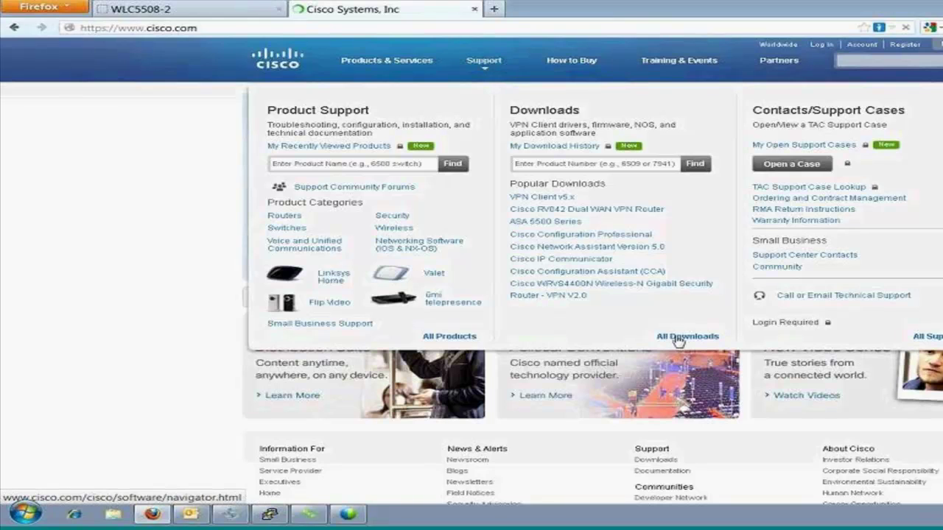
pyautogui.click(685, 336)
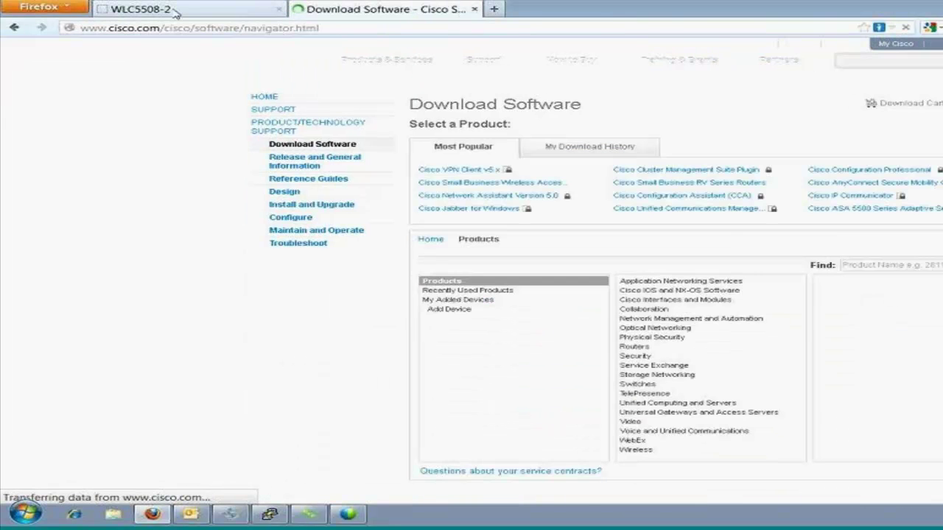
# - View the WLC5508-2 summary page, then switch to the PuTTY session and run show sysinfo on the controller
pyautogui.click(175, 9)
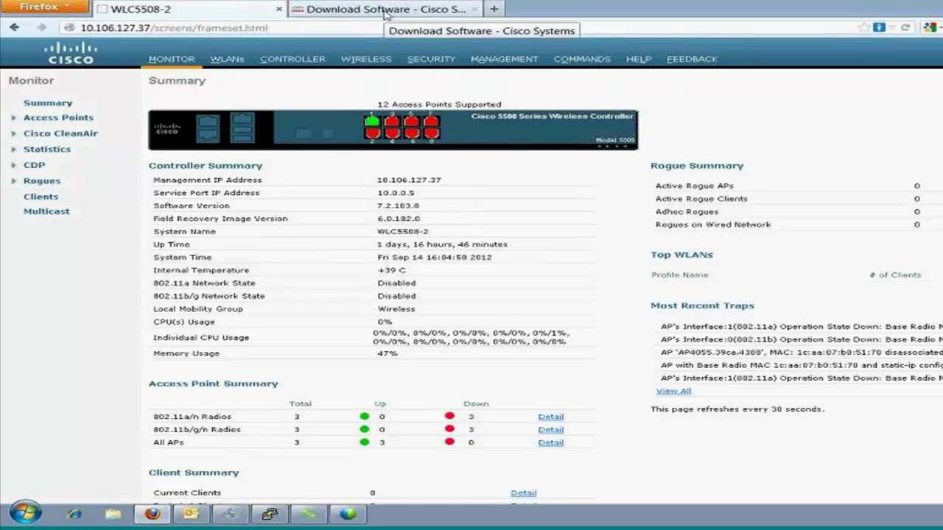
pyautogui.click(270, 513)
pyautogui.write('show ')
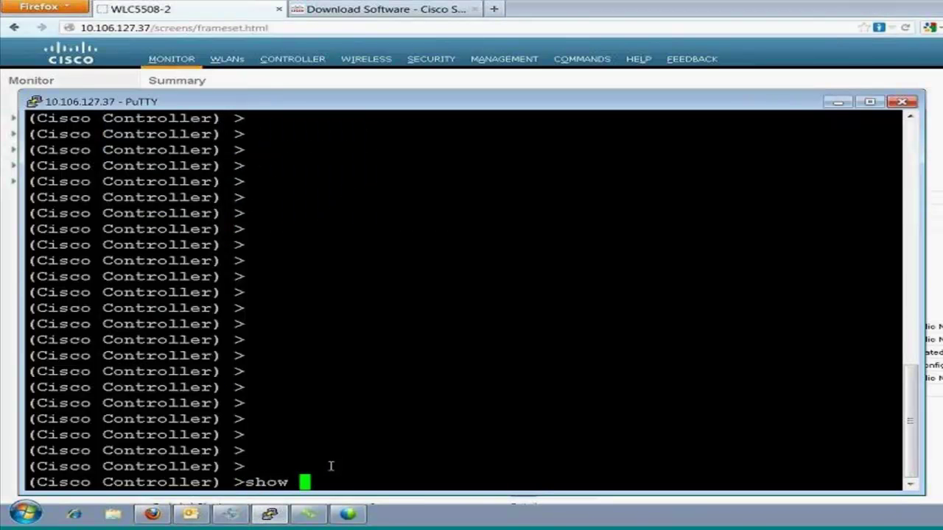
pyautogui.write('sysinfo')
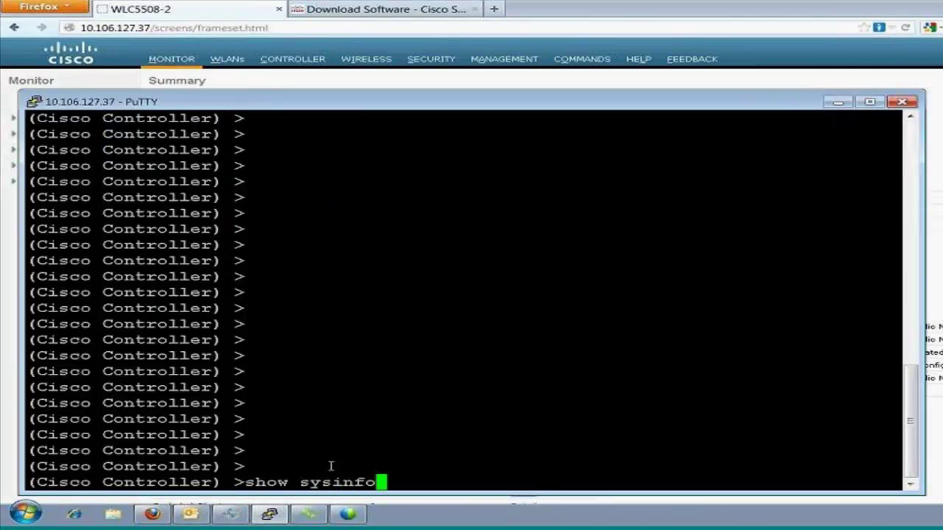
pyautogui.press('Return')
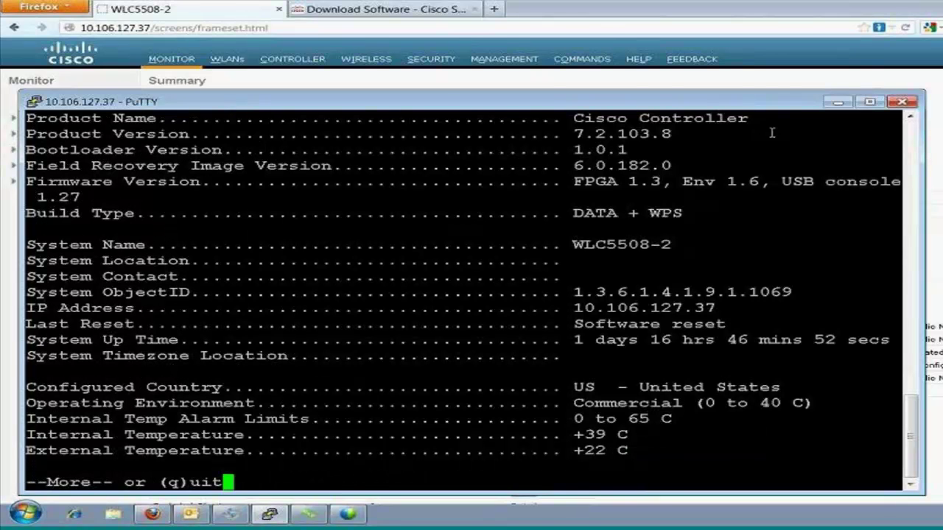
# - Examine the product version, field recovery image version, system name and configured country, continuing to the end of the system information
pyautogui.moveTo(575, 134); pyautogui.dragTo(675, 137)
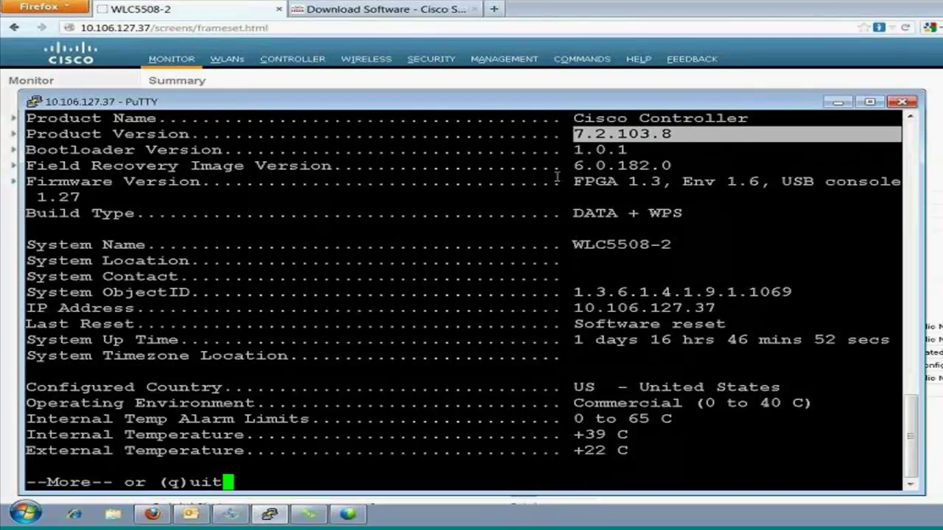
pyautogui.moveTo(565, 166); pyautogui.dragTo(672, 166)
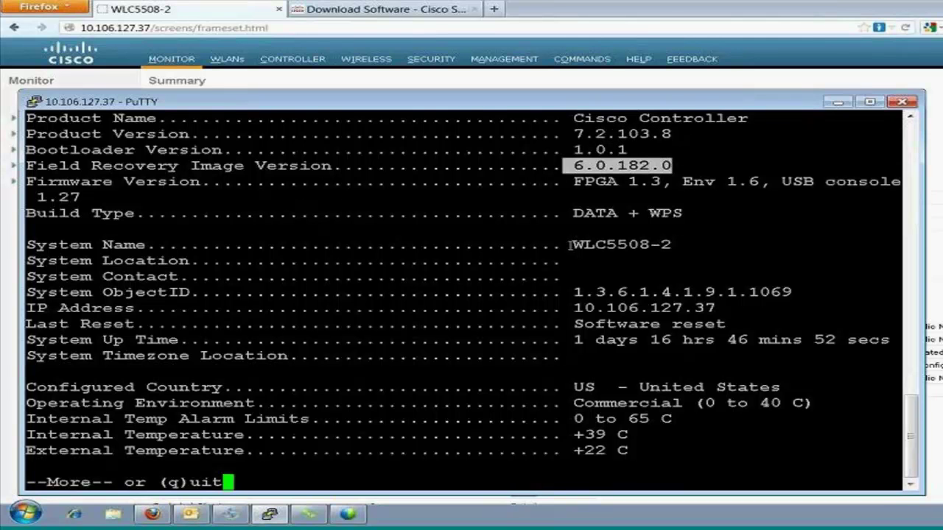
pyautogui.moveTo(569, 244); pyautogui.dragTo(672, 245)
pyautogui.moveTo(564, 388); pyautogui.dragTo(783, 387)
pyautogui.click(482, 471)
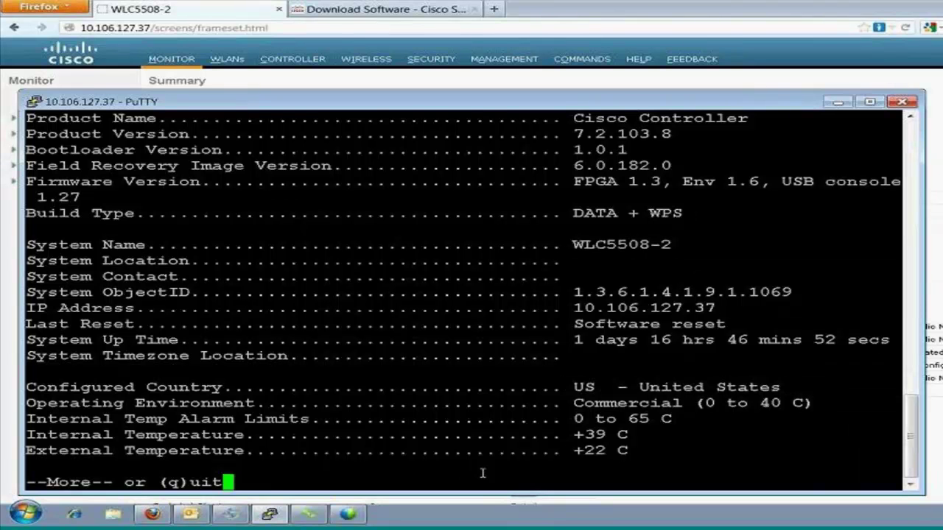
pyautogui.press('space')
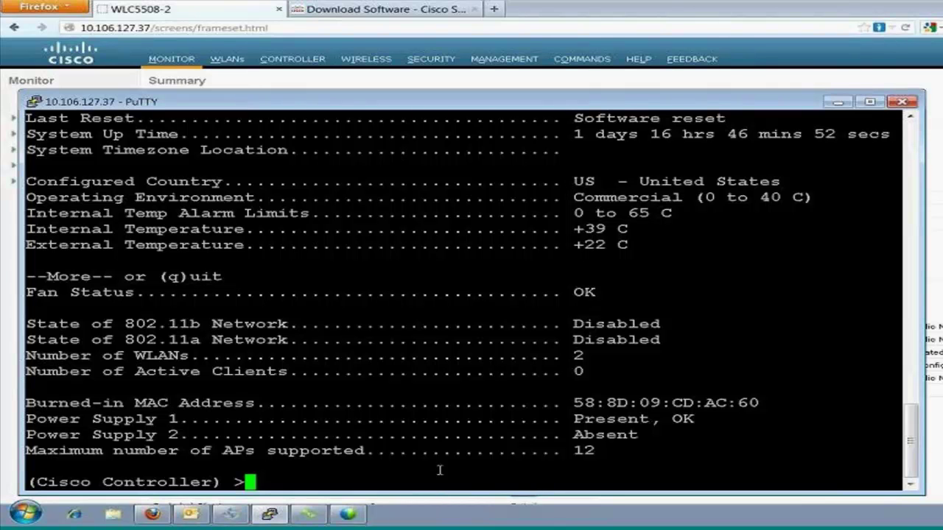
# - Run show boot on the controller and examine the primary and backup boot image versions and which image is active
pyautogui.write('show boot')
pyautogui.press('Return')
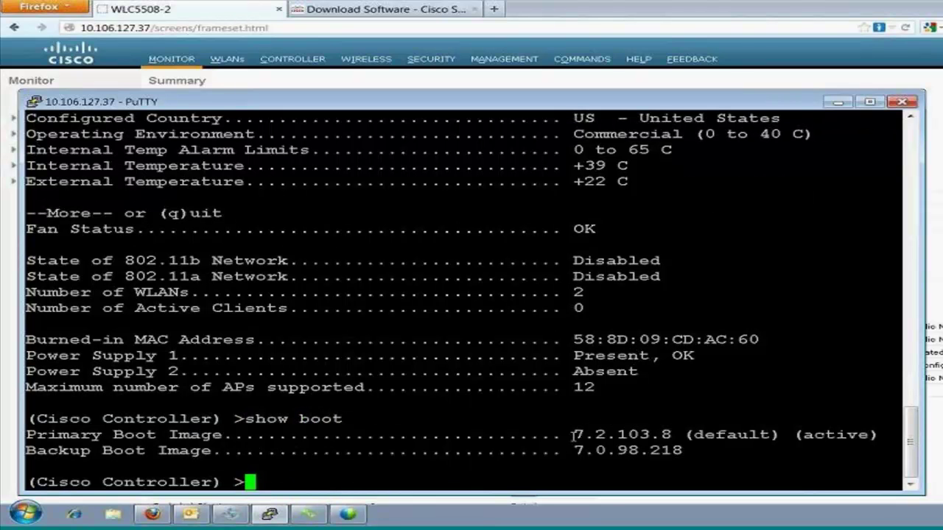
pyautogui.moveTo(579, 434); pyautogui.dragTo(671, 436)
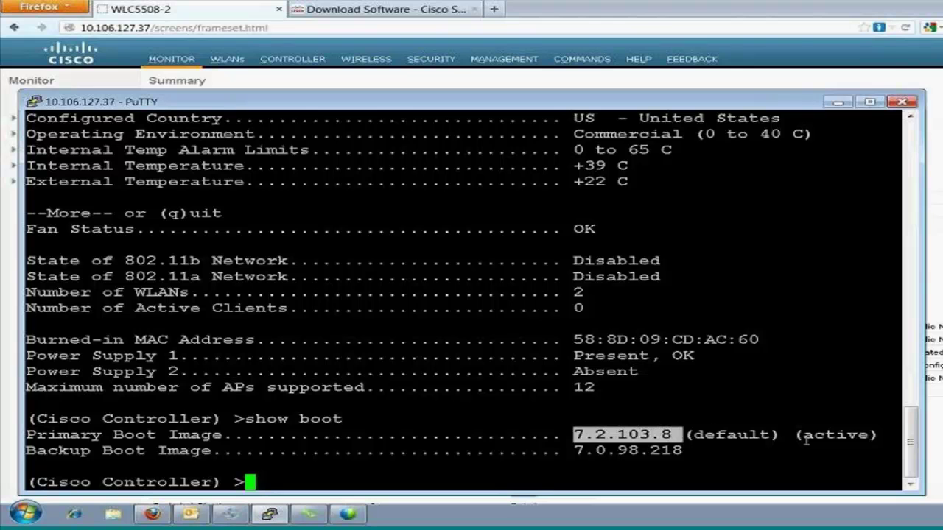
pyautogui.moveTo(805, 434); pyautogui.dragTo(867, 436)
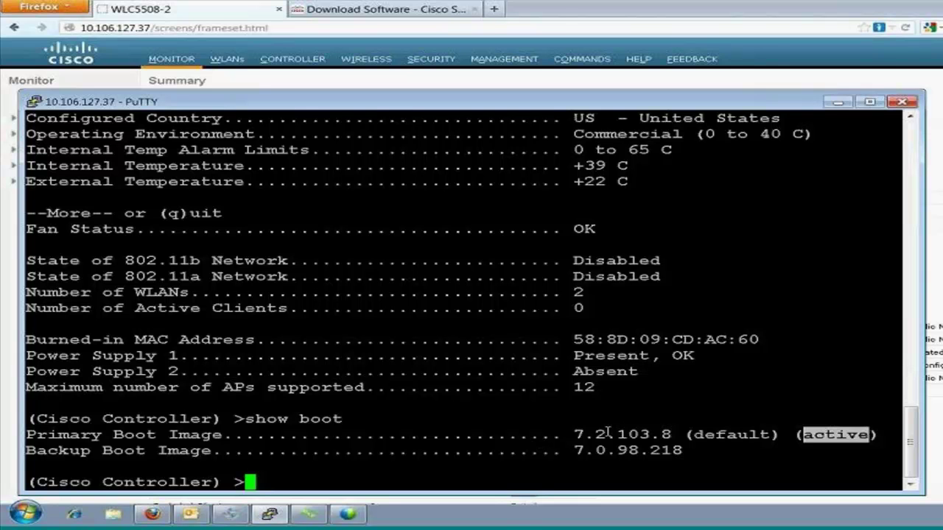
pyautogui.click(576, 450)
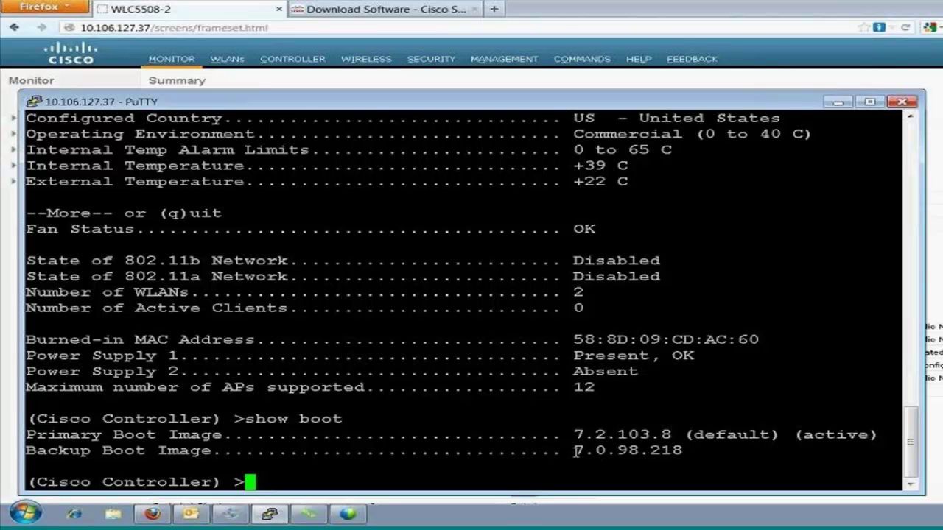
pyautogui.moveTo(576, 451); pyautogui.dragTo(682, 450)
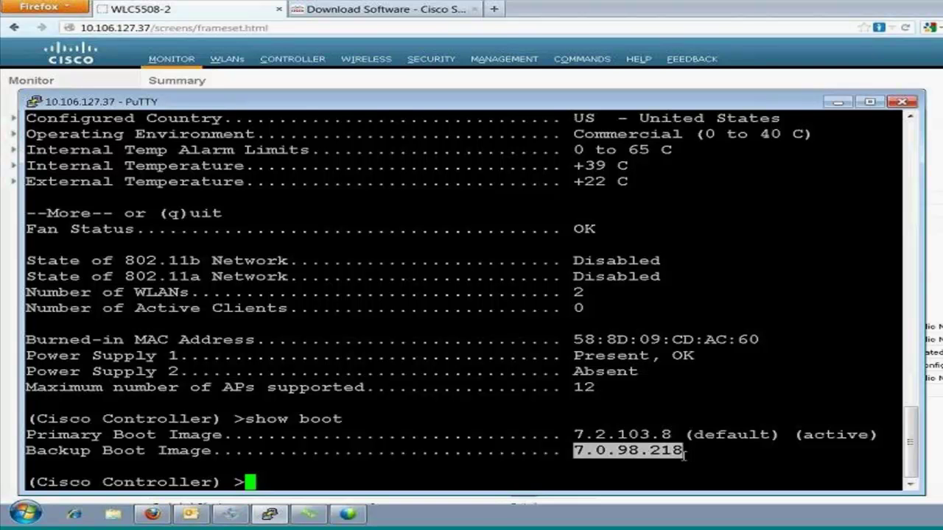
pyautogui.click(437, 479)
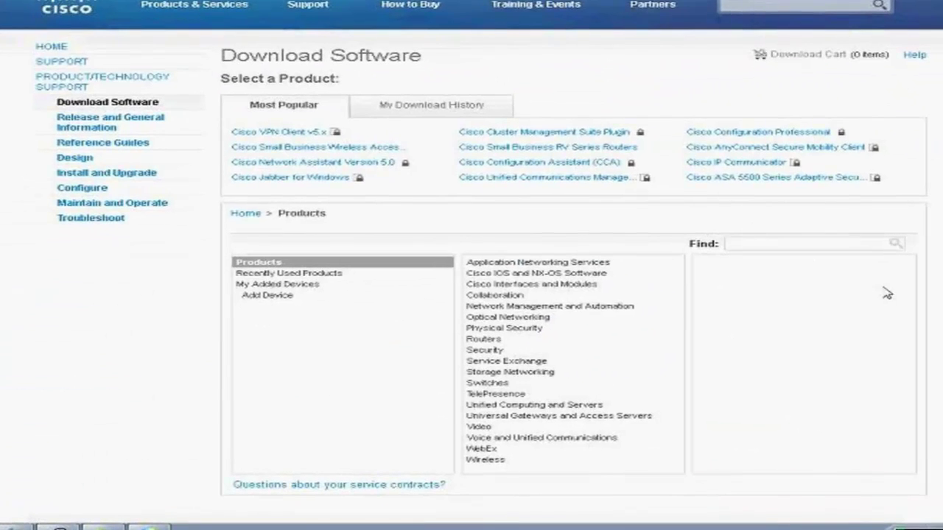
# - Find 5508 on Cisco's Download Software page and open Wireless LAN Controller Software for the Cisco 5508 Wireless Controller
pyautogui.write('5508')
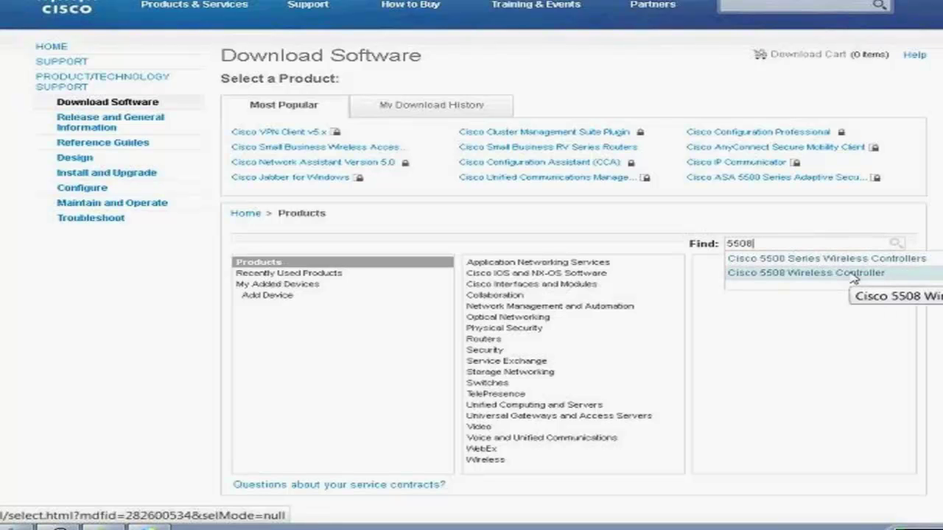
pyautogui.click(852, 274)
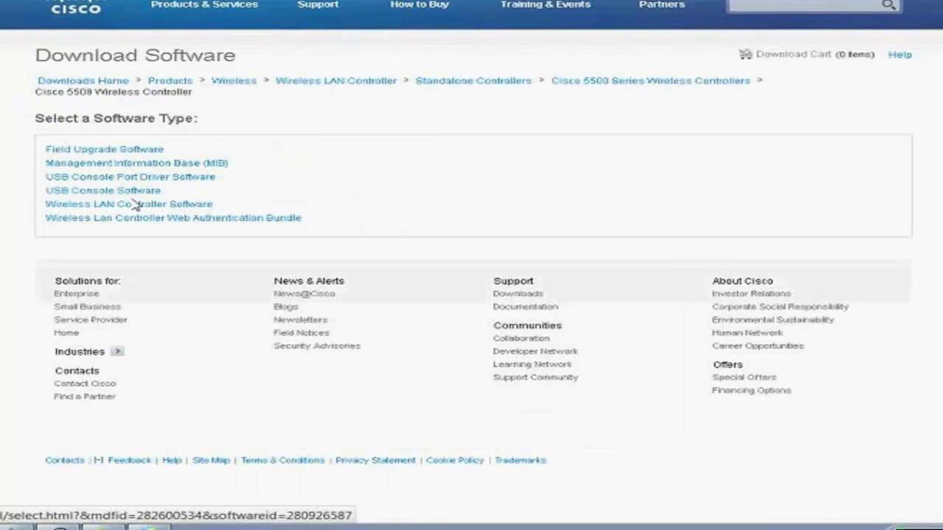
pyautogui.click(165, 209)
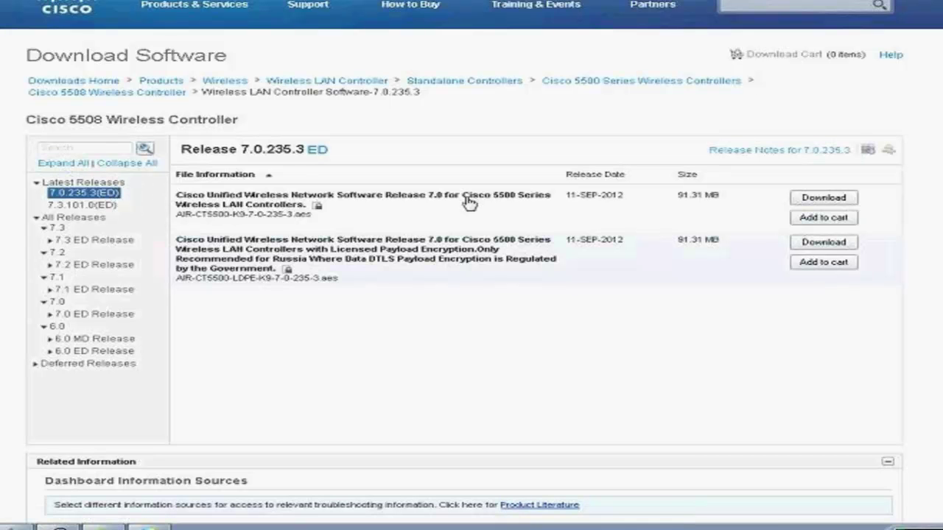
# - Select release 7.3.101.0(ED) and download AIR-CT5500-K9-7-3-101-0.aes, the image without licensed payload encryption
pyautogui.click(64, 206)
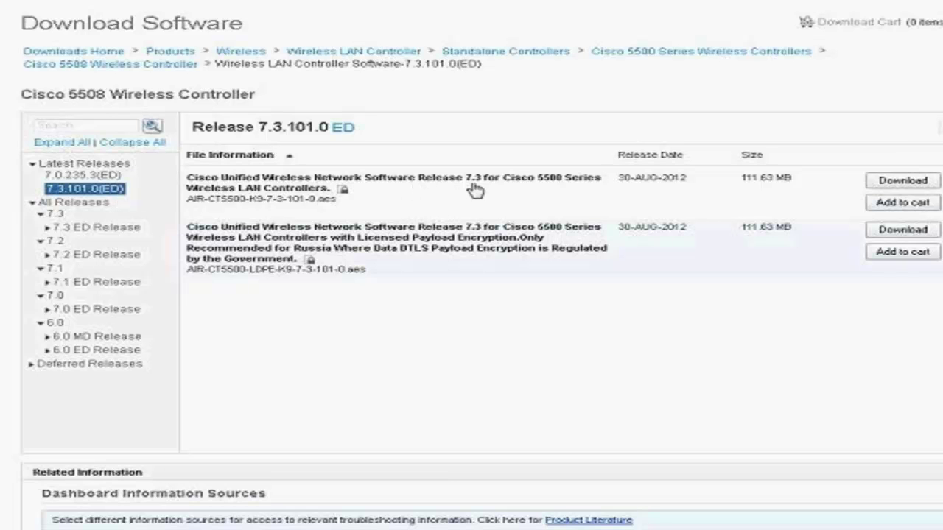
pyautogui.moveTo(475, 190)
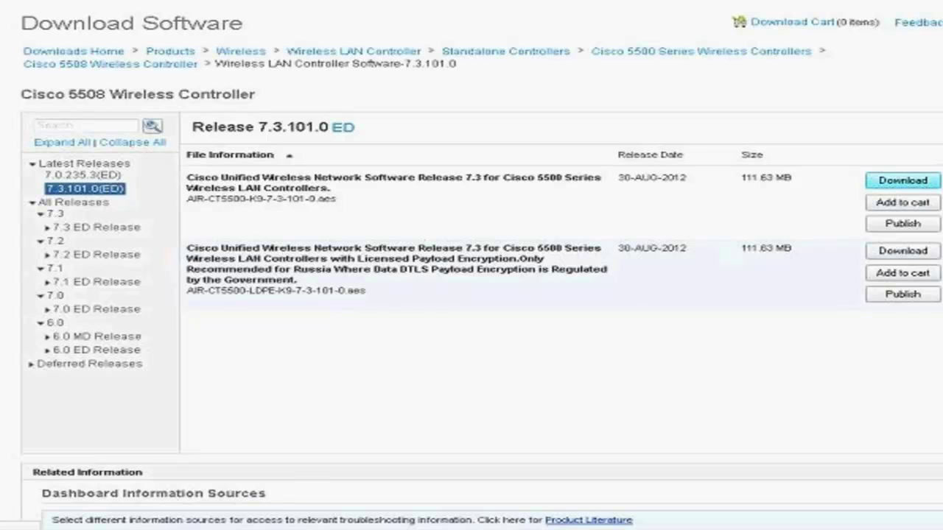
pyautogui.click(902, 181)
pyautogui.click(479, 281)
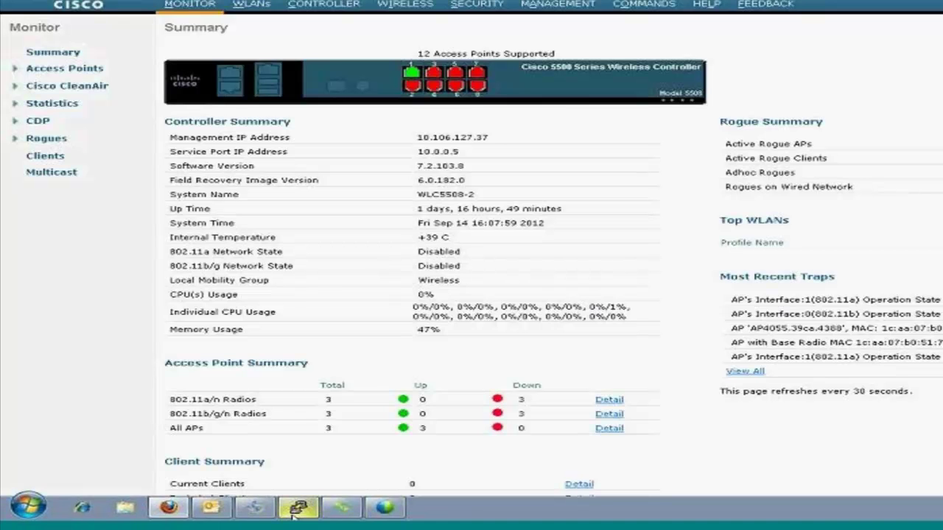
# - Switch to the PuTTY session and ping the TFTP server at 72.163.208.109 from the controller
pyautogui.click(298, 507)
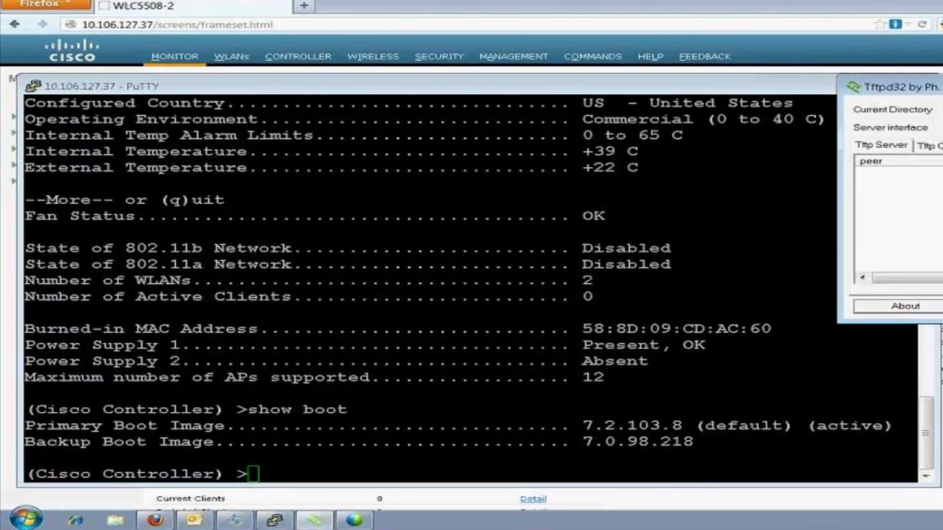
pyautogui.click(396, 459)
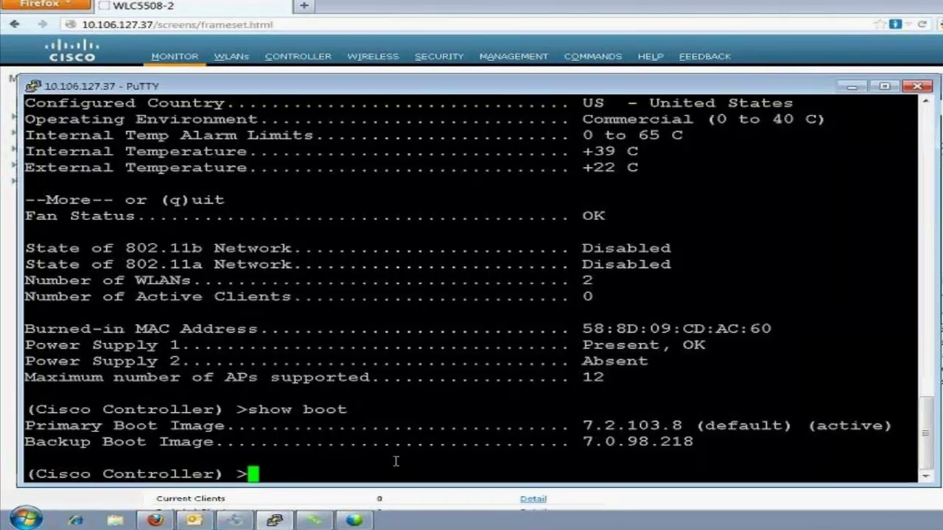
pyautogui.write('ping ')
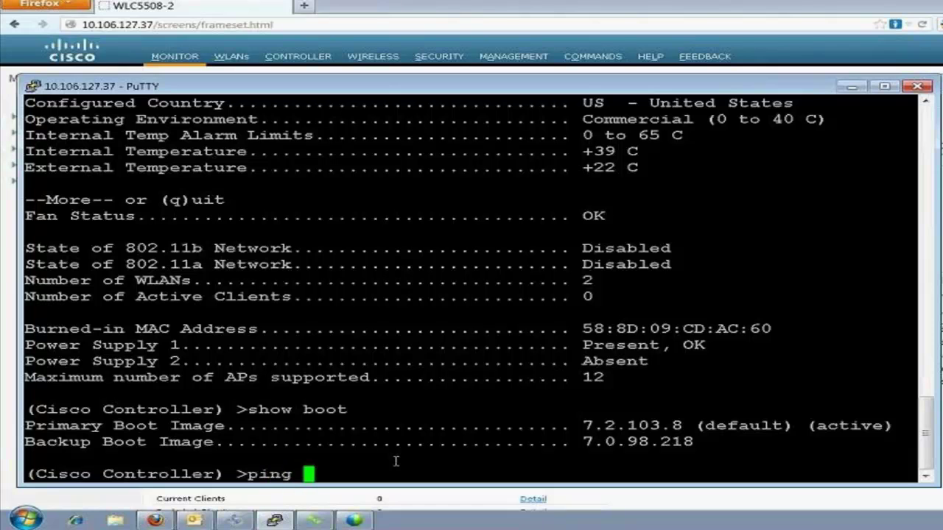
pyautogui.write('72.')
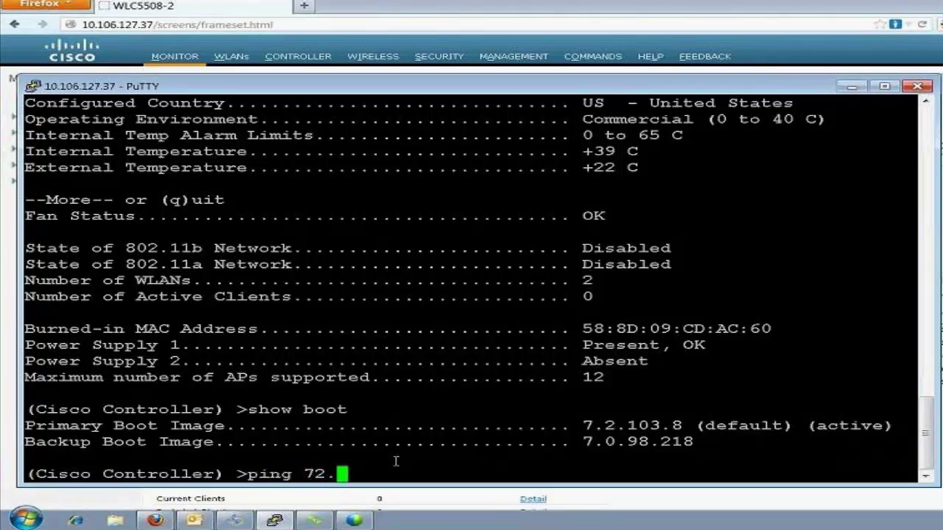
pyautogui.write('163')
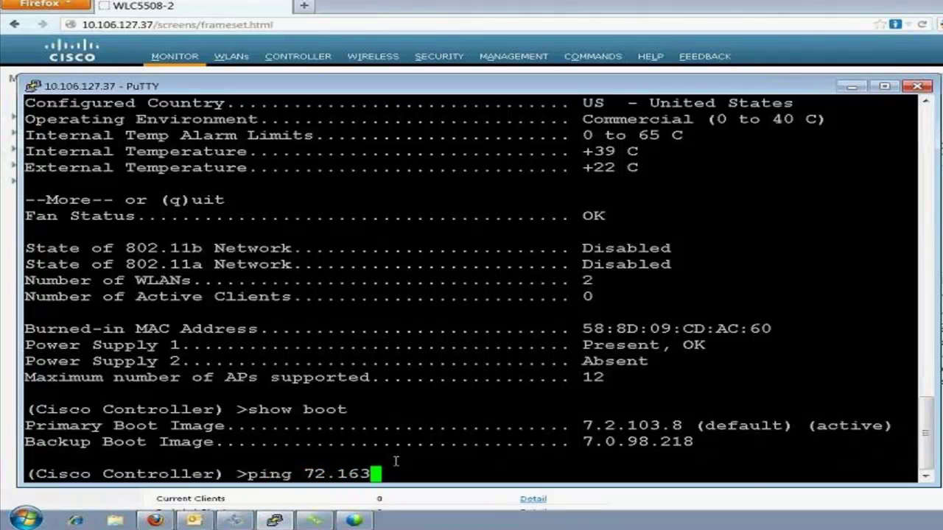
pyautogui.write('.208.109')
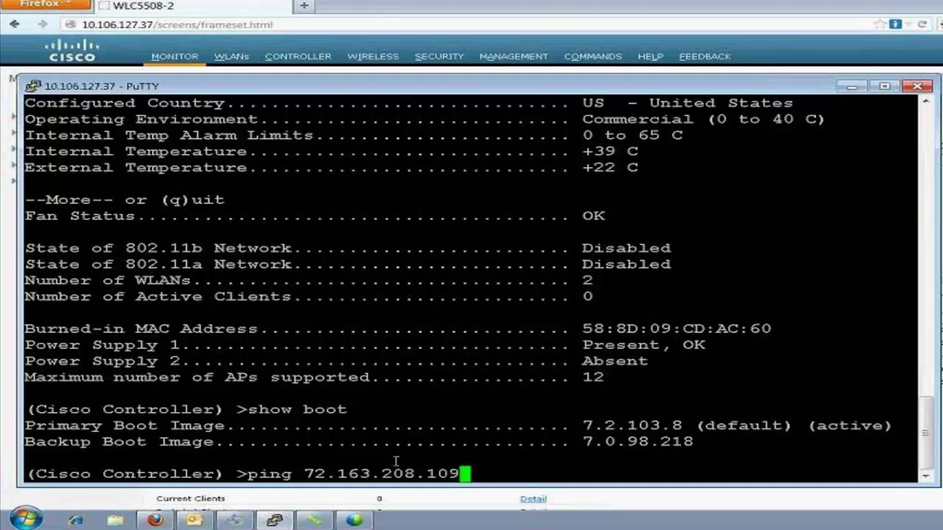
pyautogui.press('Return')
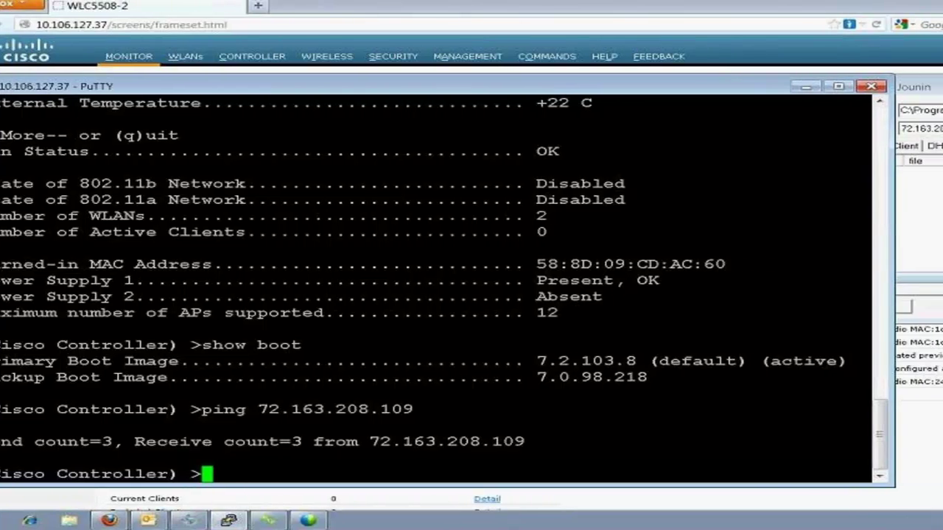
# - Switch to Tftpd32, check its folder browser and directory listing for AIR-CT5500-K9-7-3-101-0.aes, and return to the PuTTY session
pyautogui.click(913, 230)
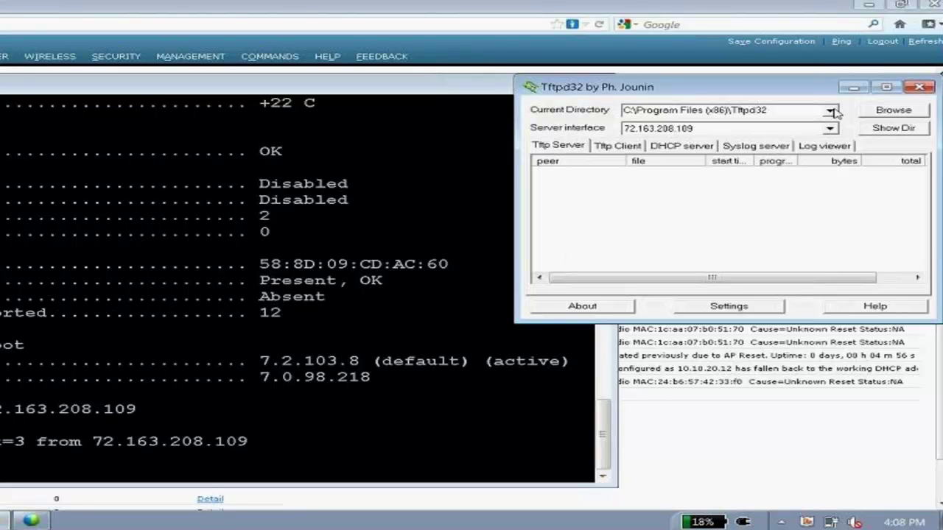
pyautogui.click(894, 110)
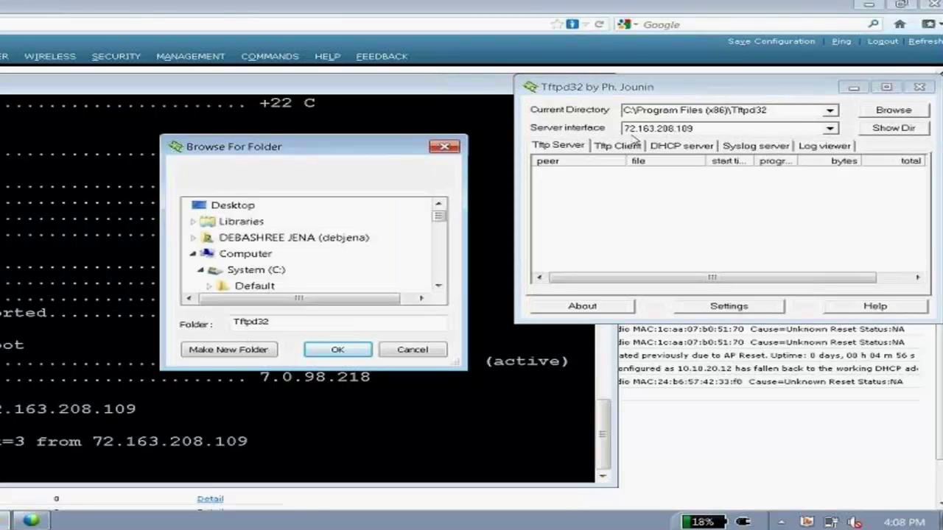
pyautogui.click(454, 149)
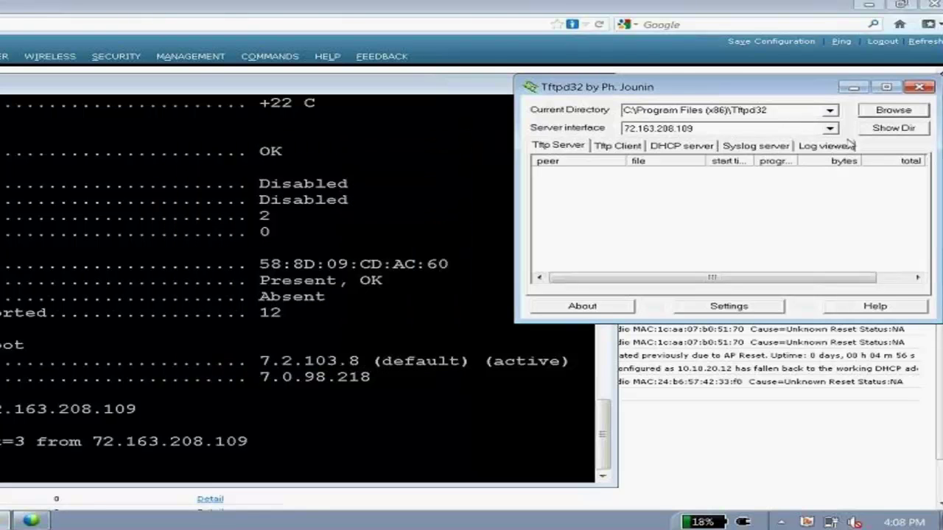
pyautogui.click(887, 129)
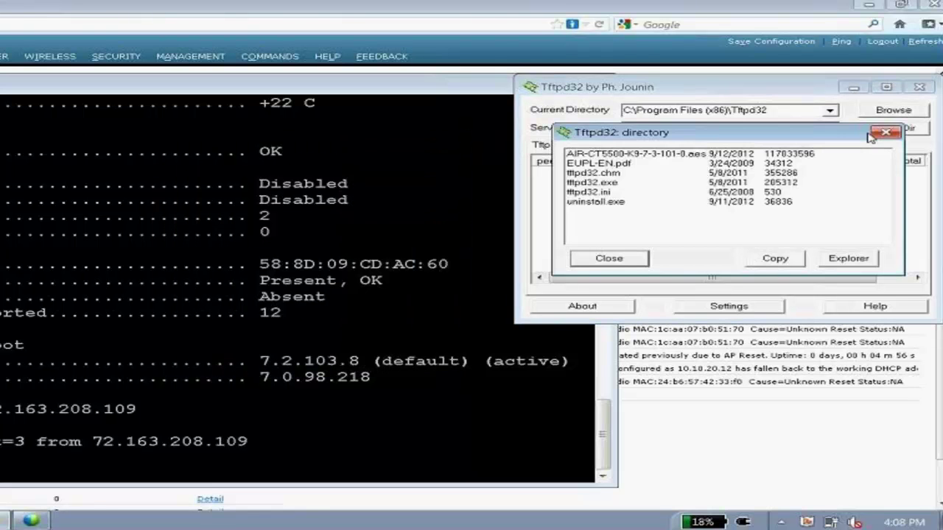
pyautogui.click(657, 156)
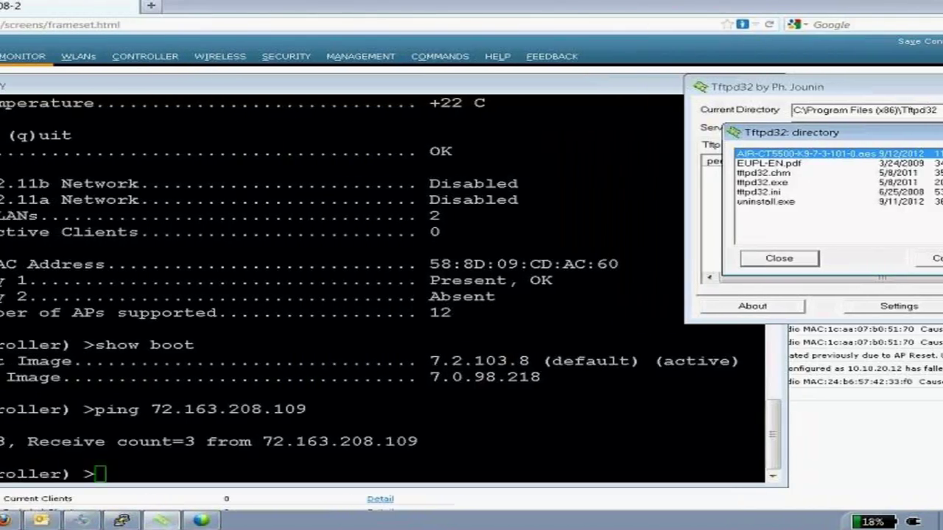
pyautogui.click(779, 257)
pyautogui.click(770, 364)
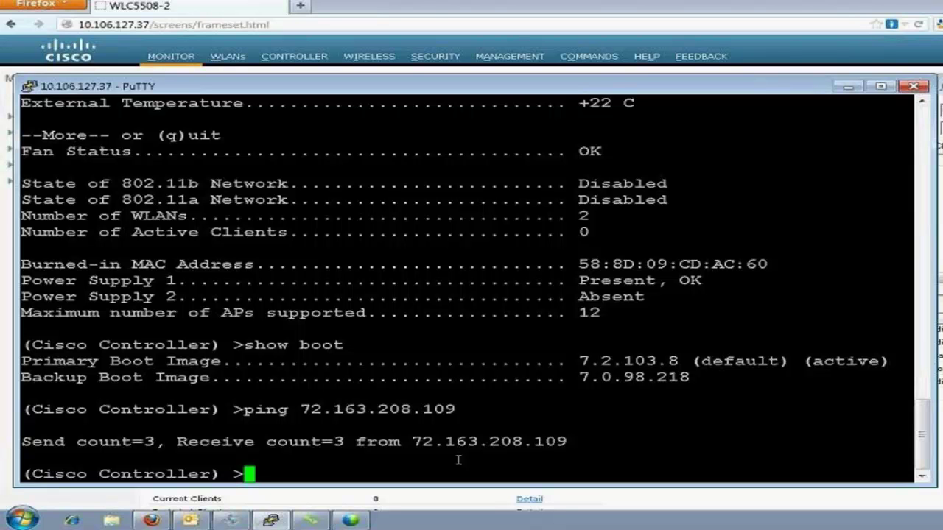
# - Set the controller's transfer download datatype to code, list the available transfer modes, and set the mode to tftp
pyautogui.write('transfer down')
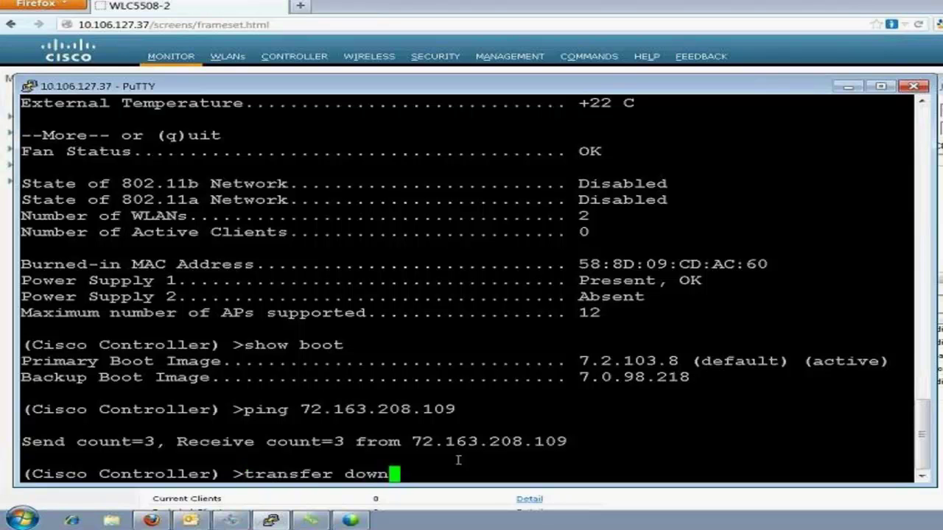
pyautogui.write('load datatype ')
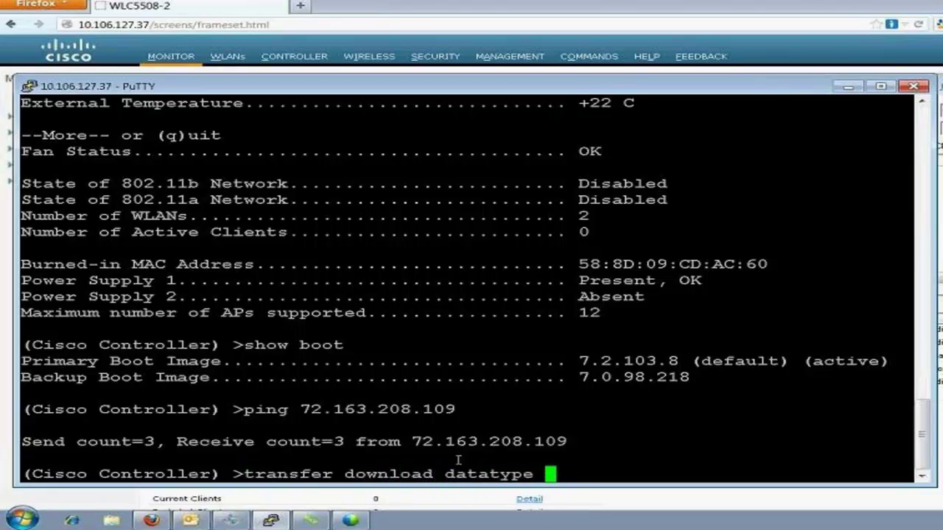
pyautogui.write('code')
pyautogui.press('Return')
pyautogui.write('transfer down')
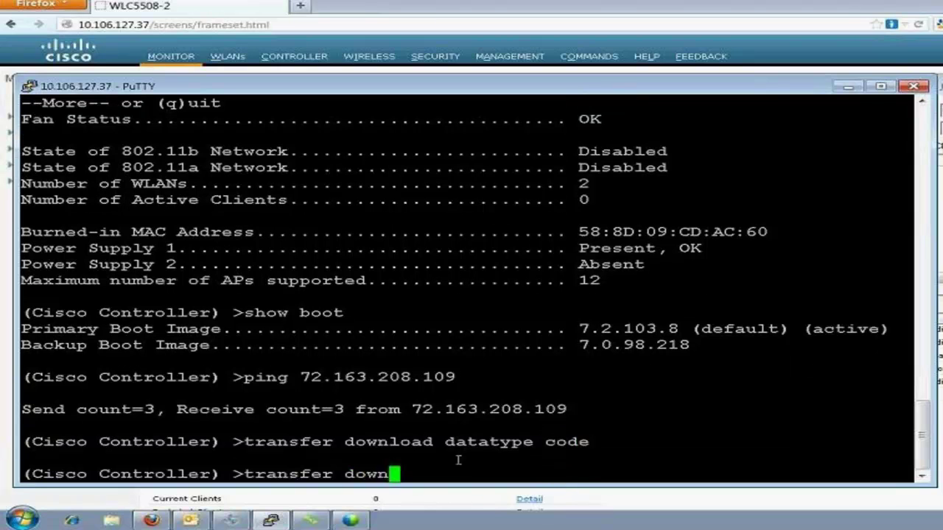
pyautogui.write('load mode ')
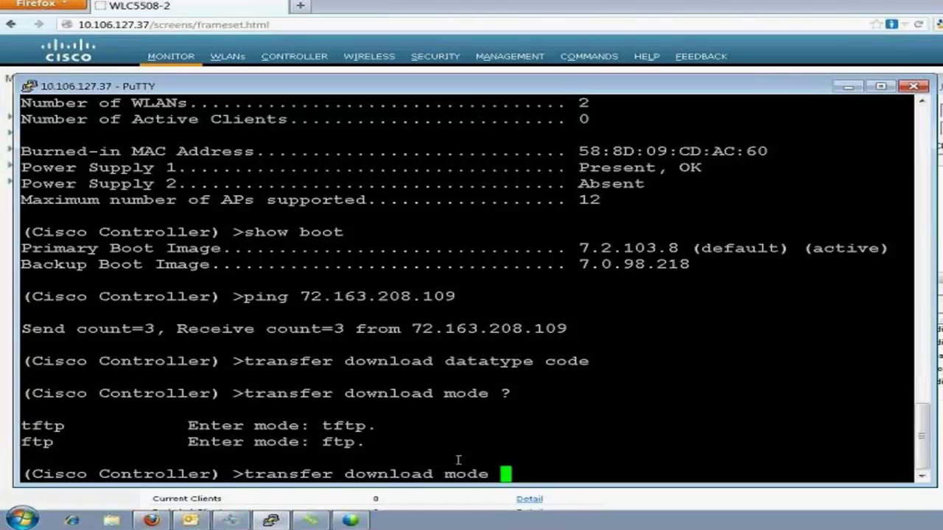
pyautogui.write('?tftp')
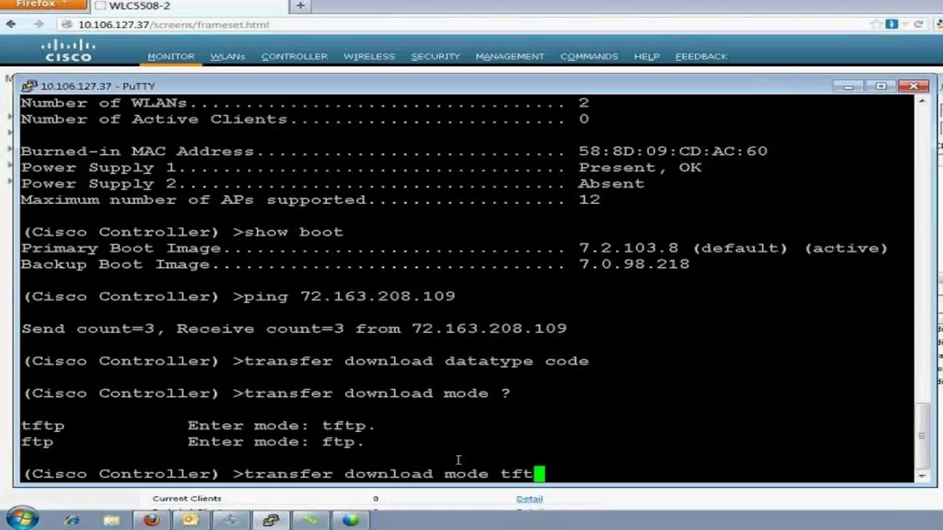
pyautogui.press('Return')
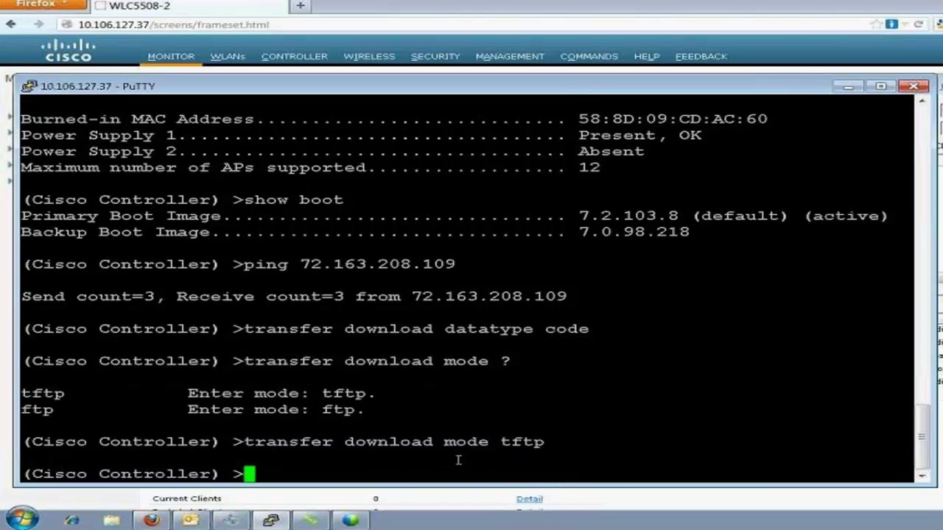
# - Set the transfer download server IP to 72.163.208.109 and the download path to "." on the controller
pyautogui.write('transfer download ')
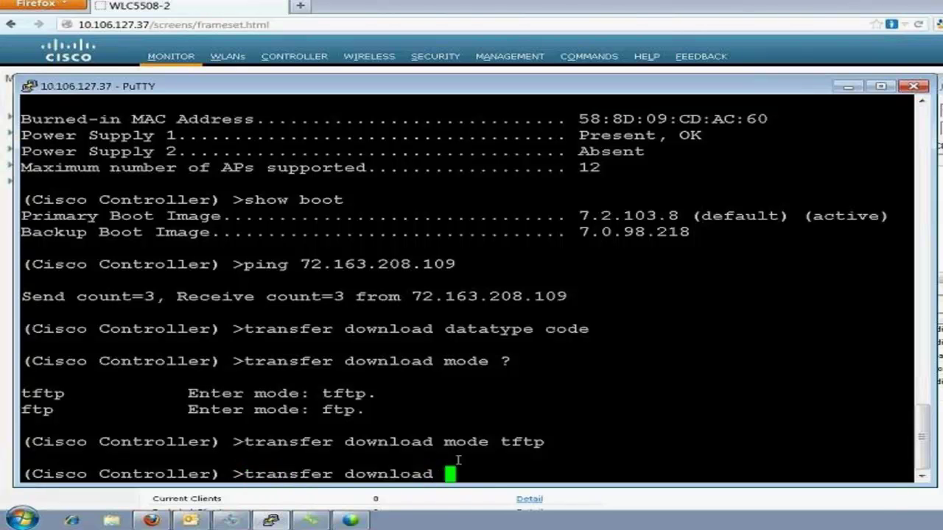
pyautogui.write('serverip ')
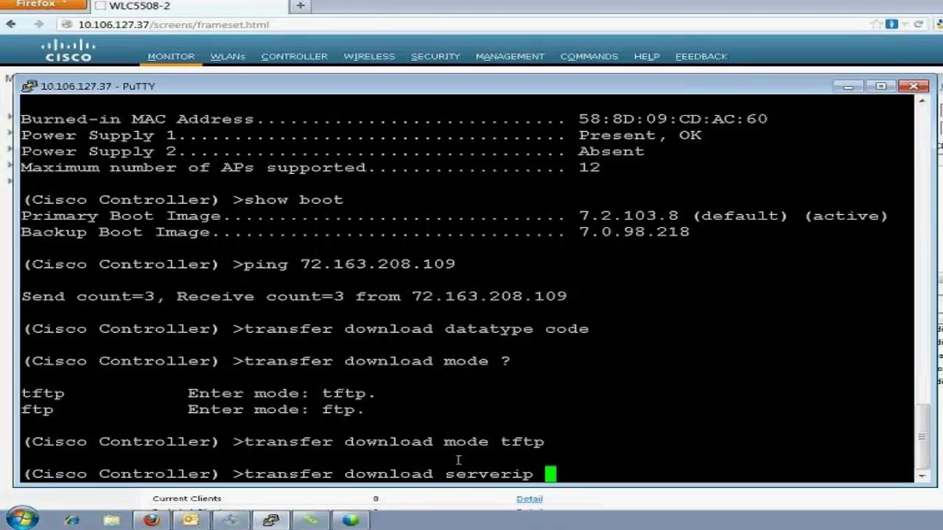
pyautogui.write('72.1')
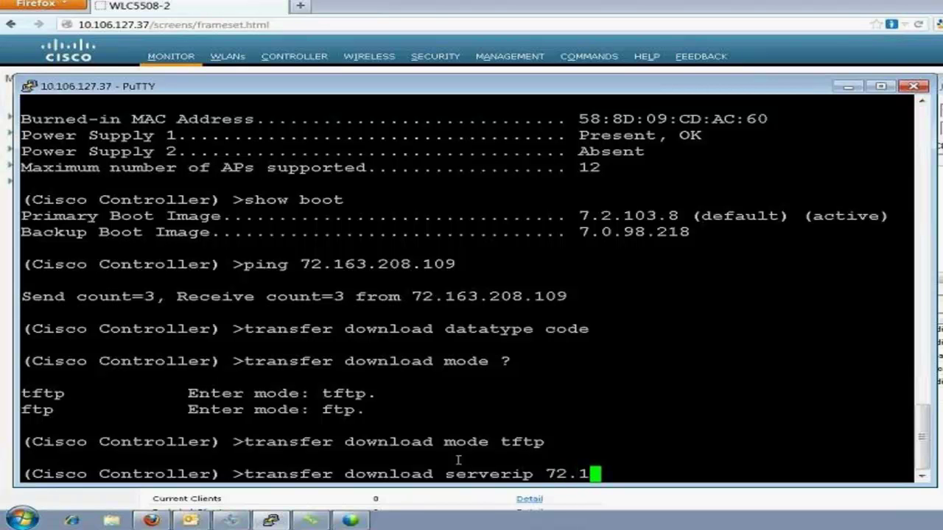
pyautogui.write('63.208.109')
pyautogui.press('Return')
pyautogui.write('trans')
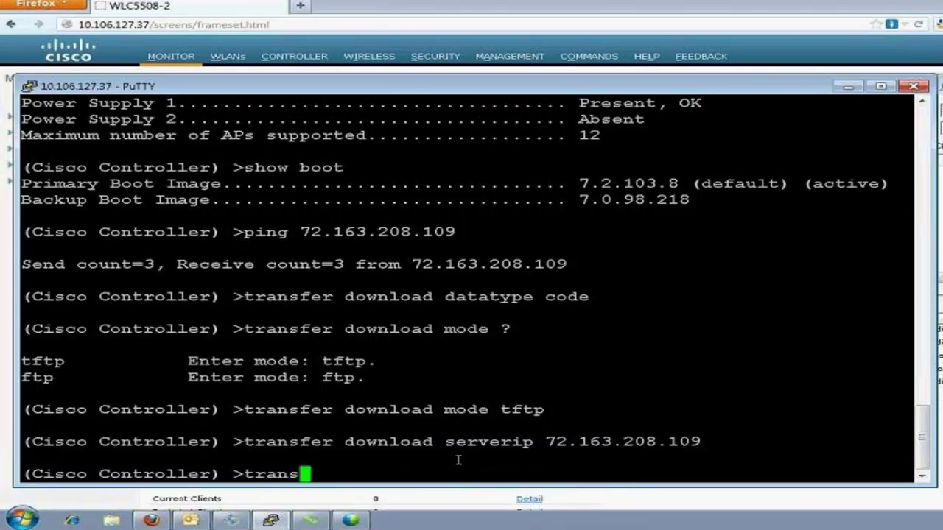
pyautogui.write('fer download')
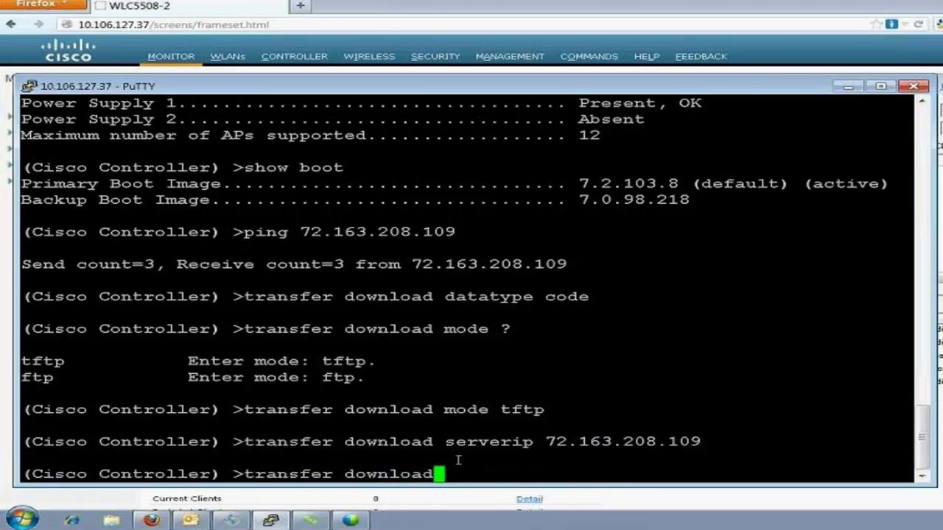
pyautogui.write(' path')
pyautogui.write('.')
pyautogui.press('Return')
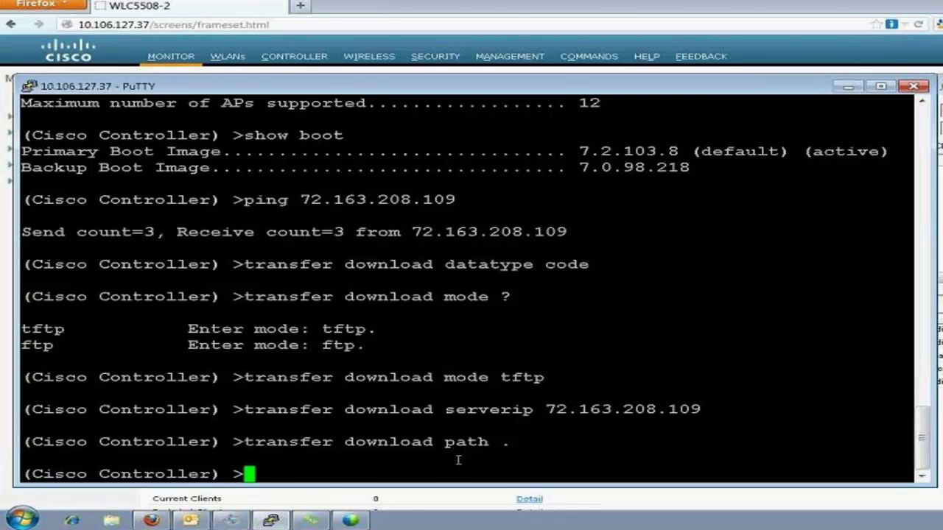
# - Set the transfer download filename to AIR-CT5500-K9-7-3-101-0.aes on the controller
pyautogui.write('transfer download')
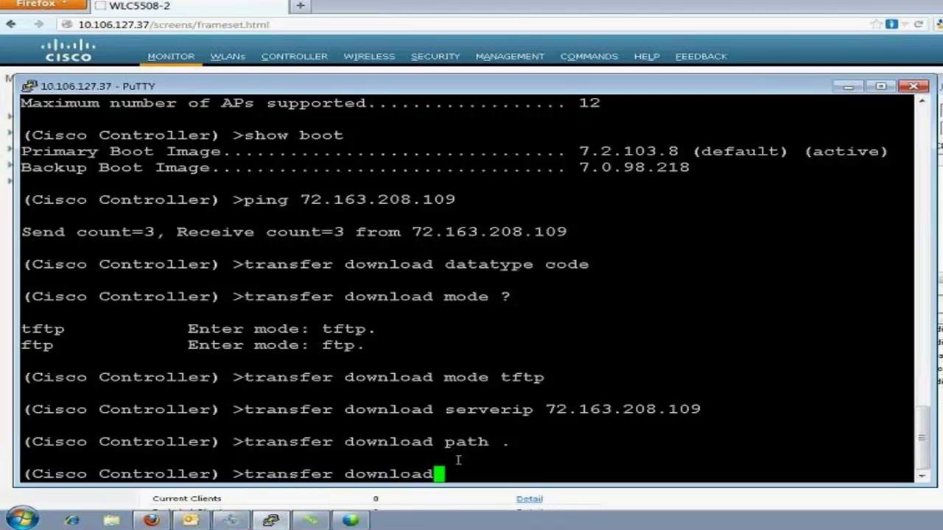
pyautogui.write(' filen')
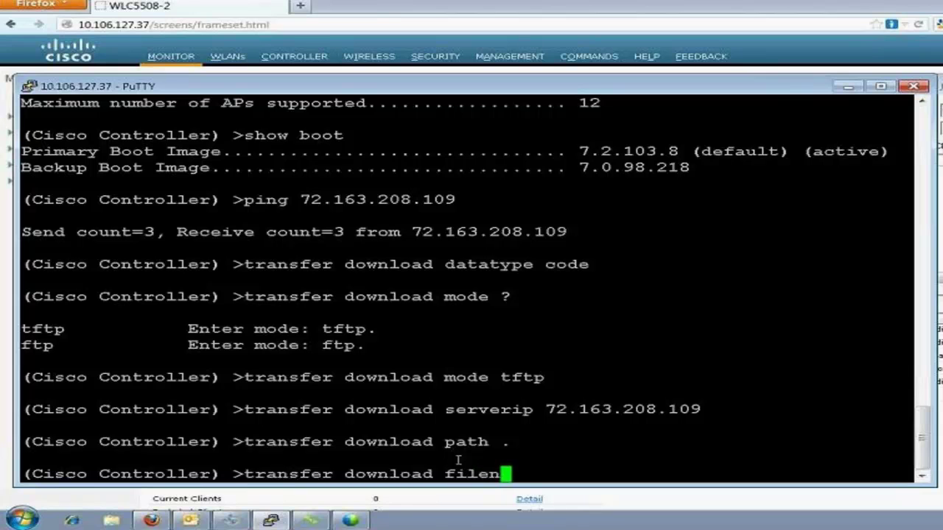
pyautogui.write('ame')
pyautogui.rightClick(458, 461)
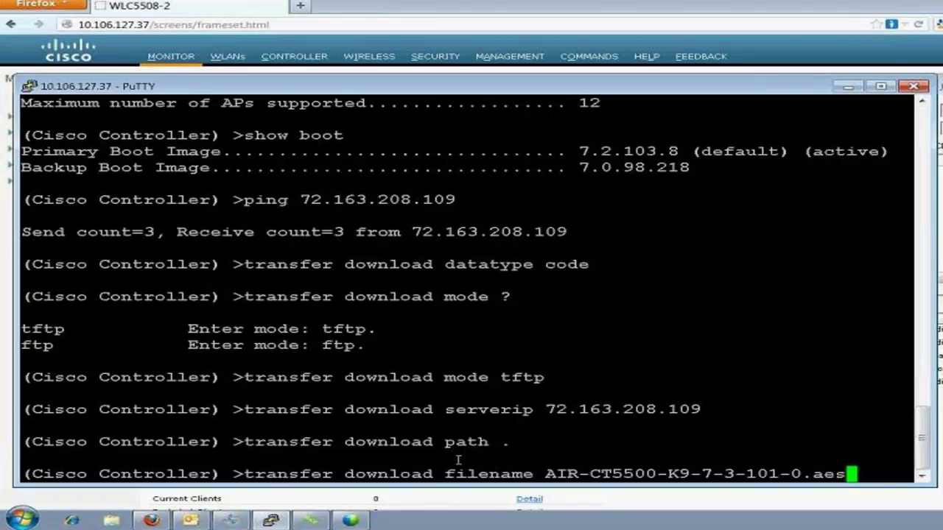
pyautogui.press('Return')
# - Run transfer download start on the controller to bring up the transfer summary
pyautogui.write('tr')
pyautogui.press('BackSpace')
pyautogui.press('BackSpace')
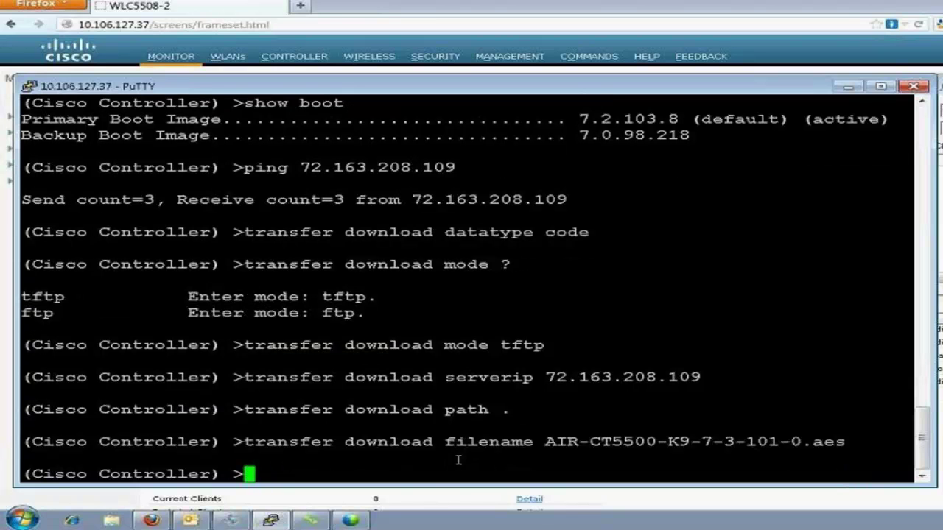
pyautogui.write('transf')
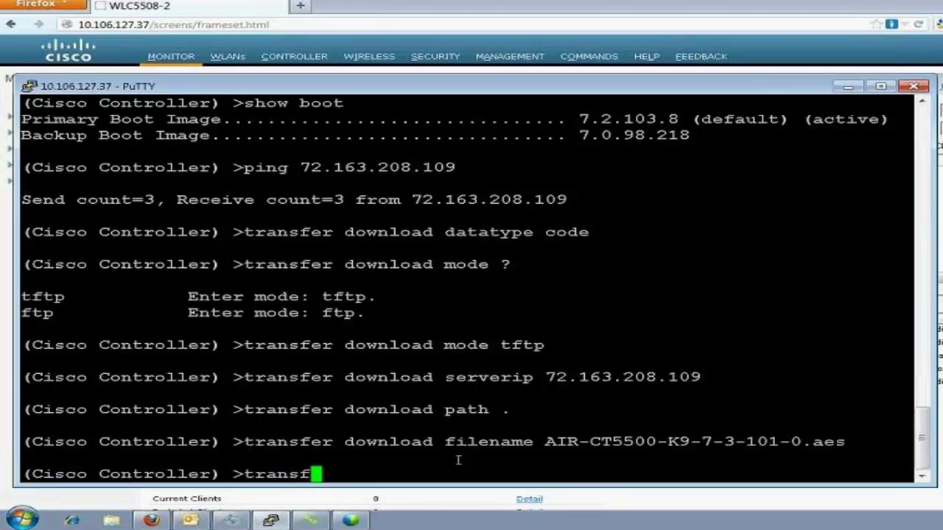
pyautogui.write('er download s')
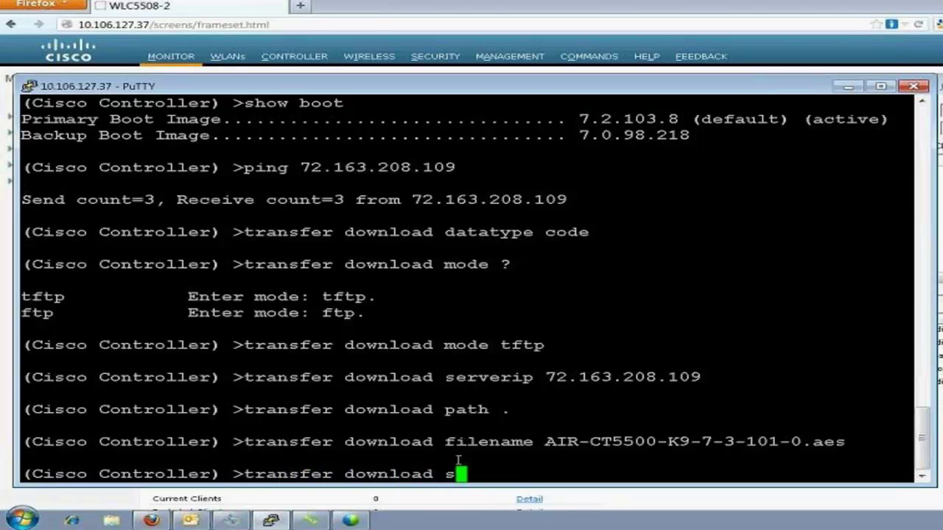
pyautogui.write('tart')
pyautogui.press('BackSpace')
pyautogui.press('Return')
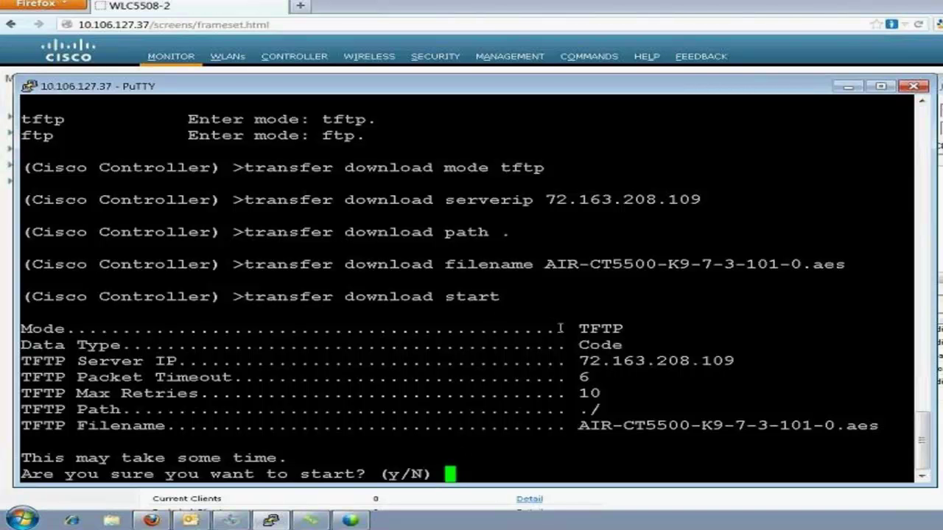
# - Check the mode, data type, server IP, path and filename in the transfer summary, and answer y to start the download
pyautogui.moveTo(577, 328); pyautogui.dragTo(621, 345)
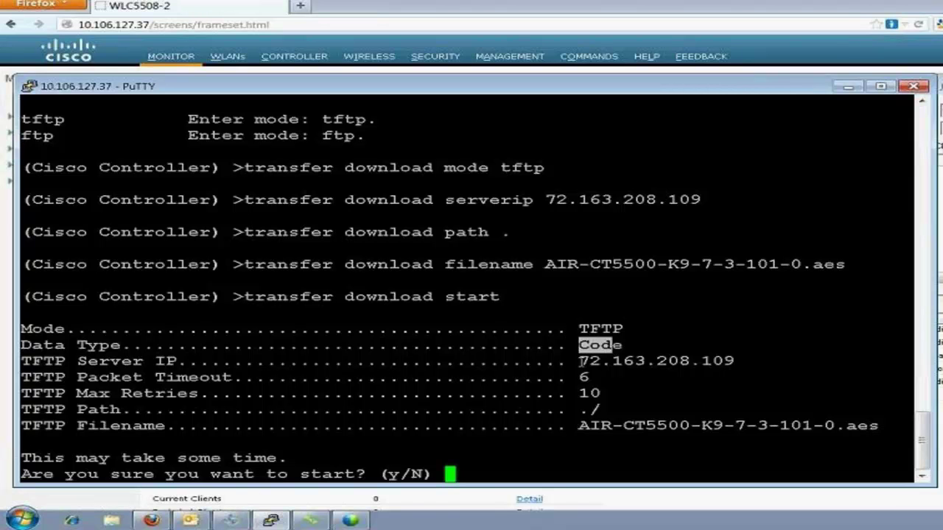
pyautogui.moveTo(569, 361); pyautogui.dragTo(724, 360)
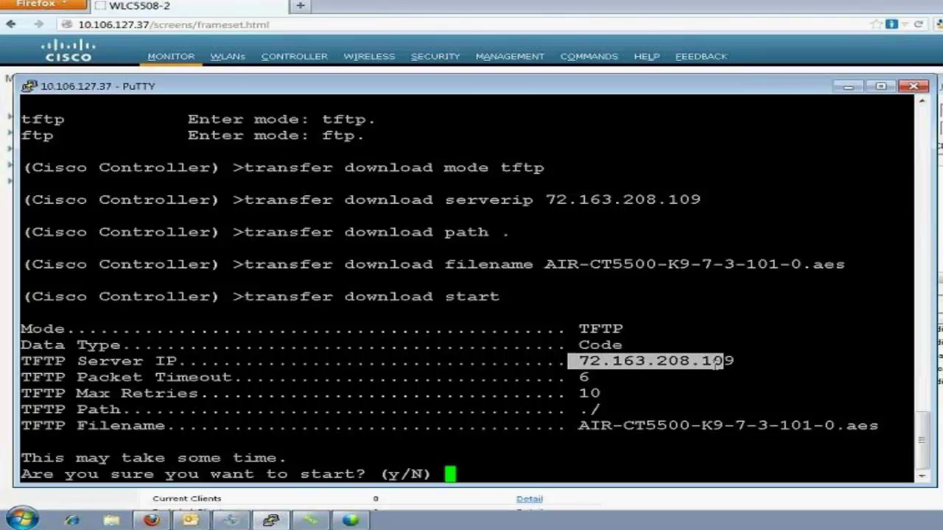
pyautogui.click(584, 410)
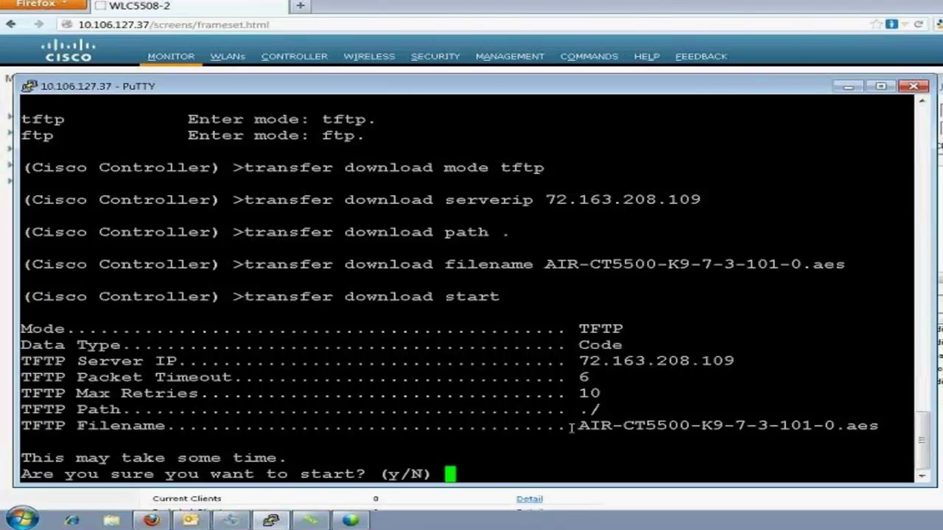
pyautogui.moveTo(573, 426); pyautogui.dragTo(912, 426)
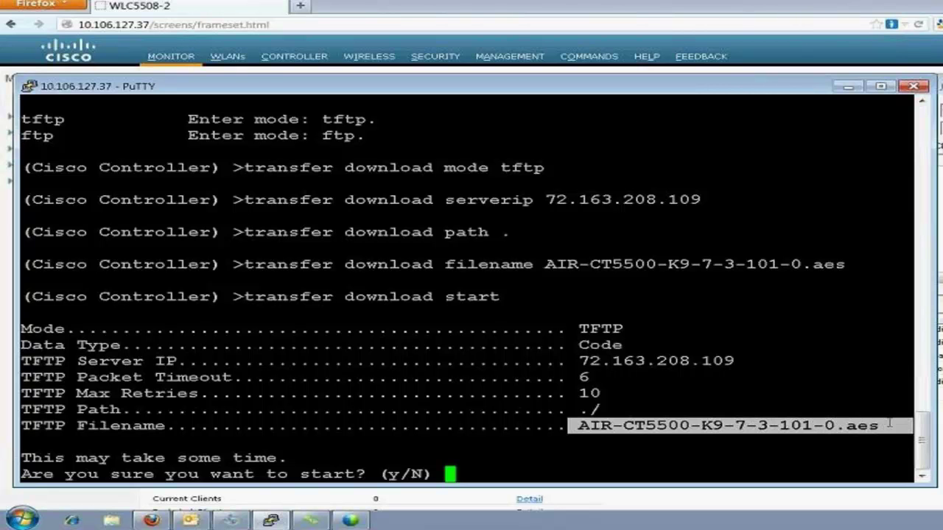
pyautogui.click(525, 473)
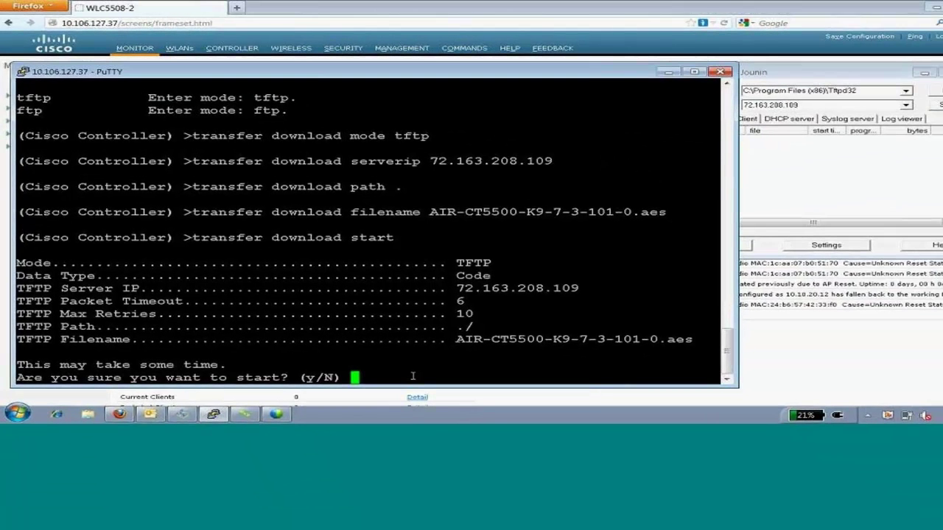
pyautogui.write('y')
pyautogui.press('Return')
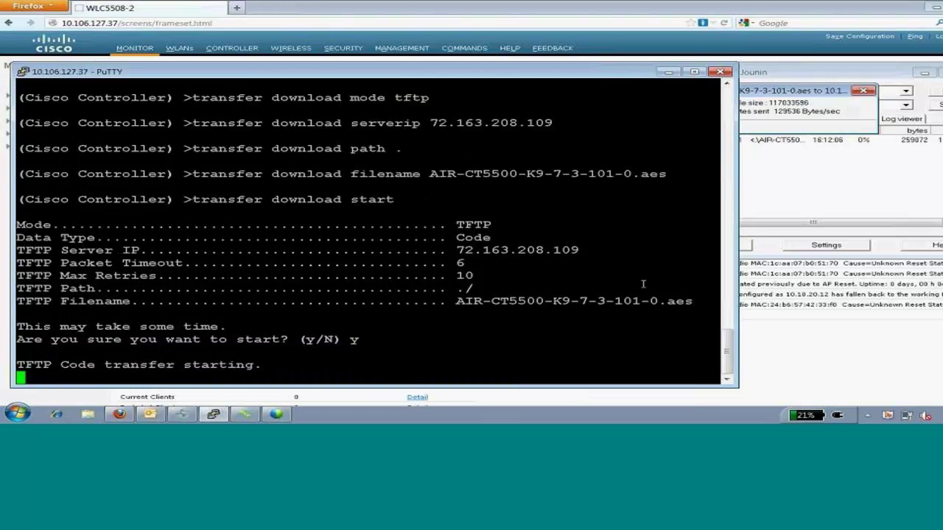
# - Switch to Tftpd32 to check the image transfer's progress, and return to the PuTTY session to follow the installation
pyautogui.click(764, 105)
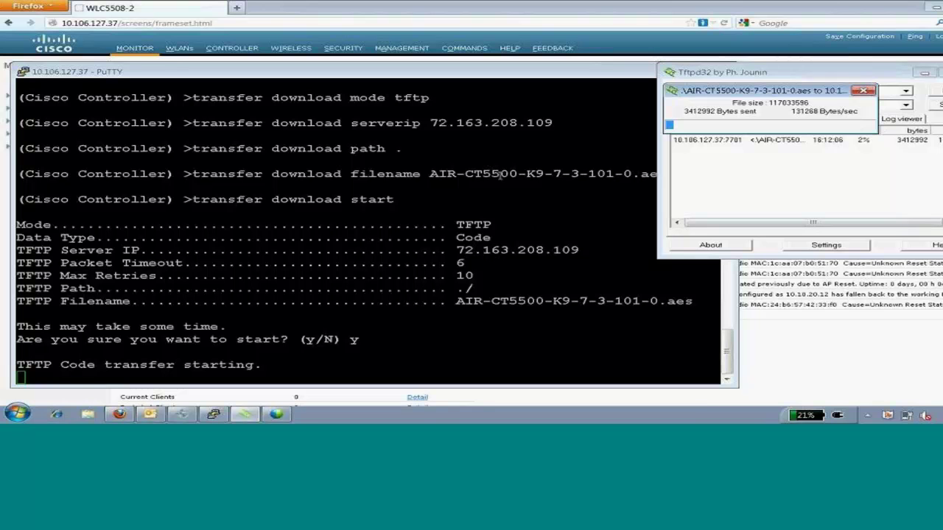
pyautogui.click(519, 184)
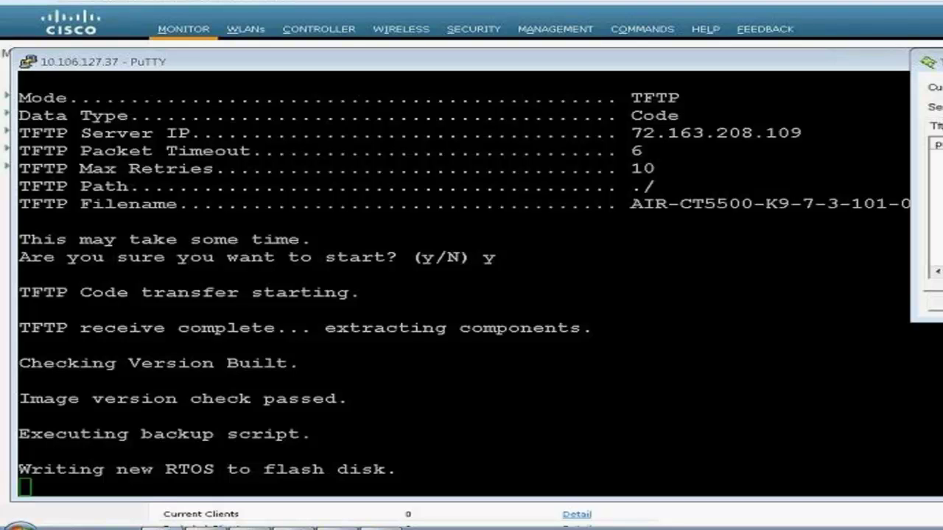
pyautogui.hotkey('alt', 'Tab')
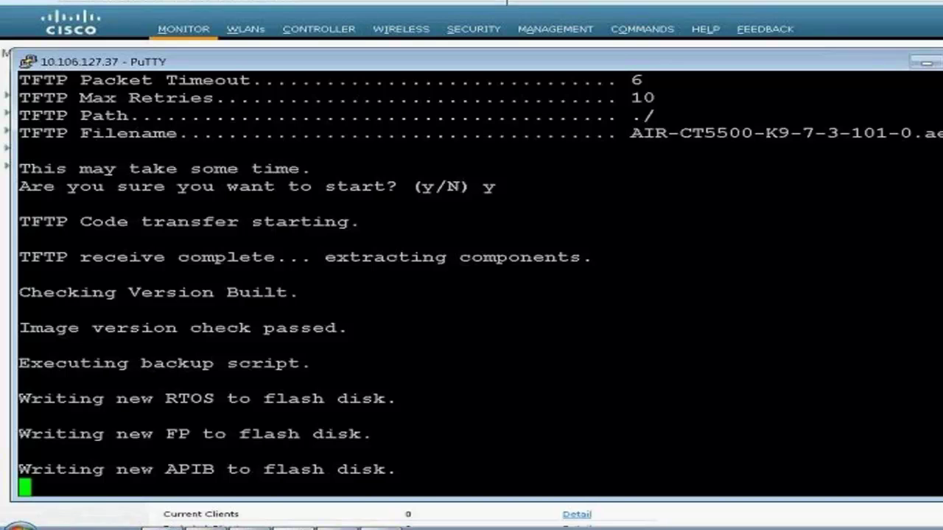
# - In Firefox, open the controller's Download File page, examine the file types, transfer modes and server details, and return to PuTTY
pyautogui.click(507, 3)
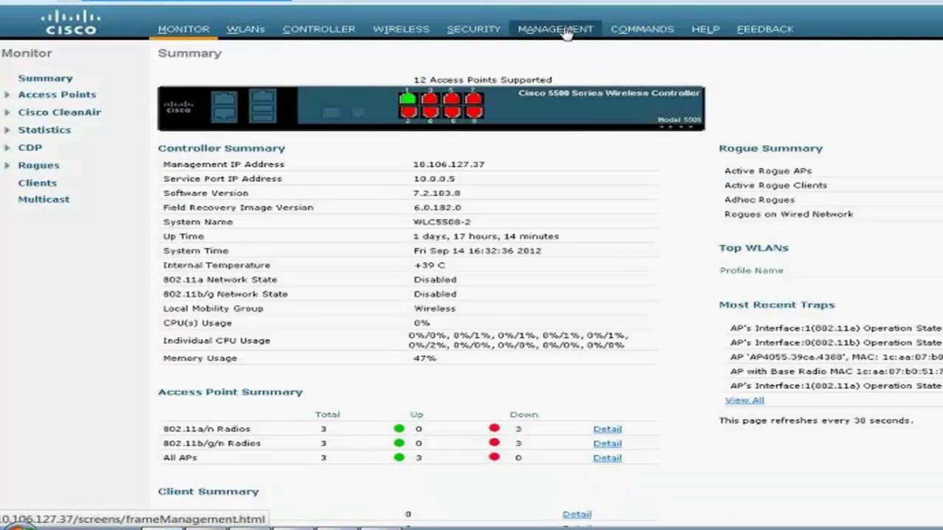
pyautogui.click(637, 30)
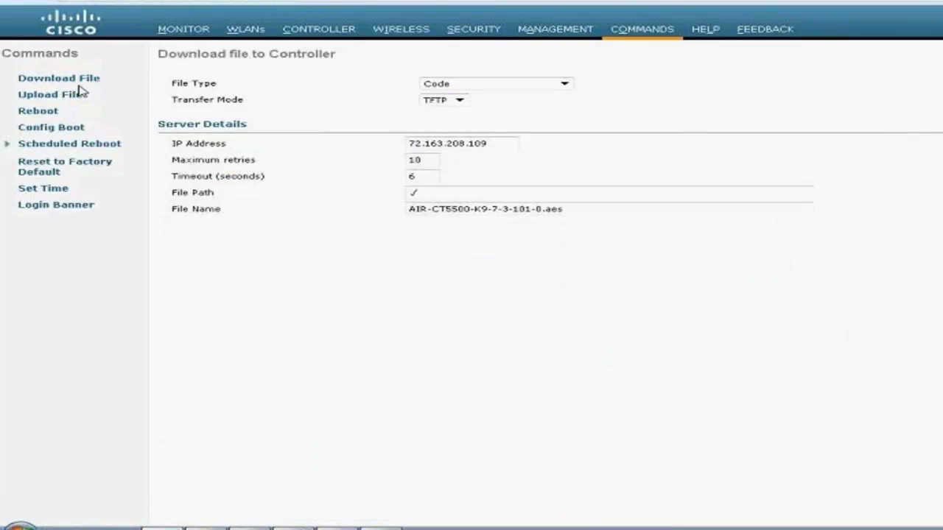
pyautogui.click(564, 84)
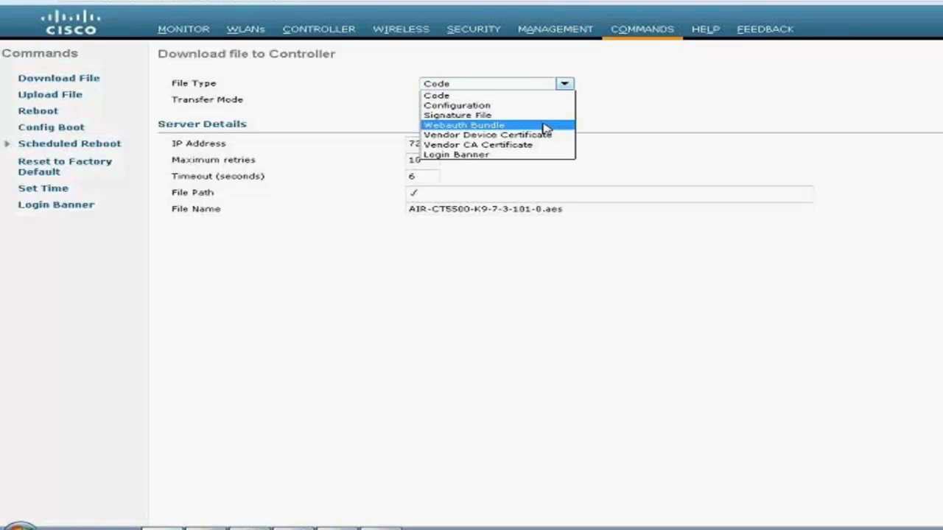
pyautogui.click(579, 89)
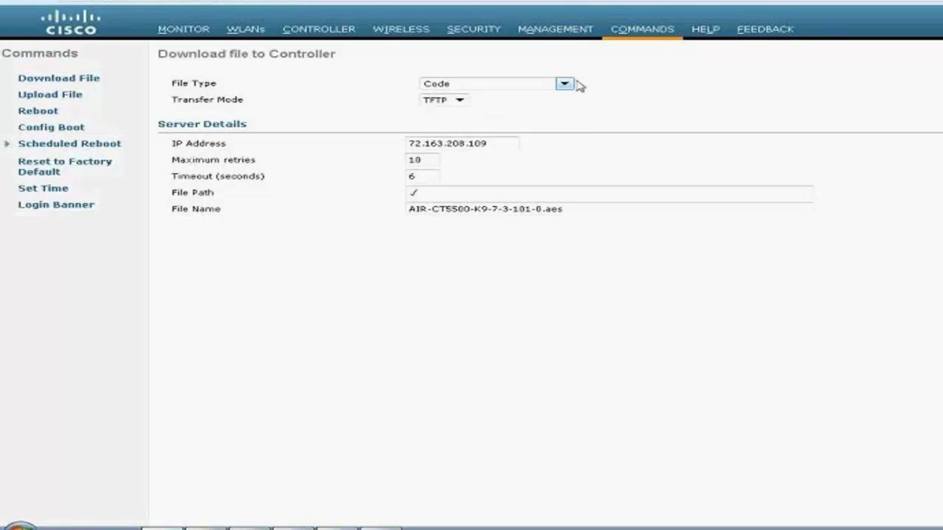
pyautogui.click(461, 101)
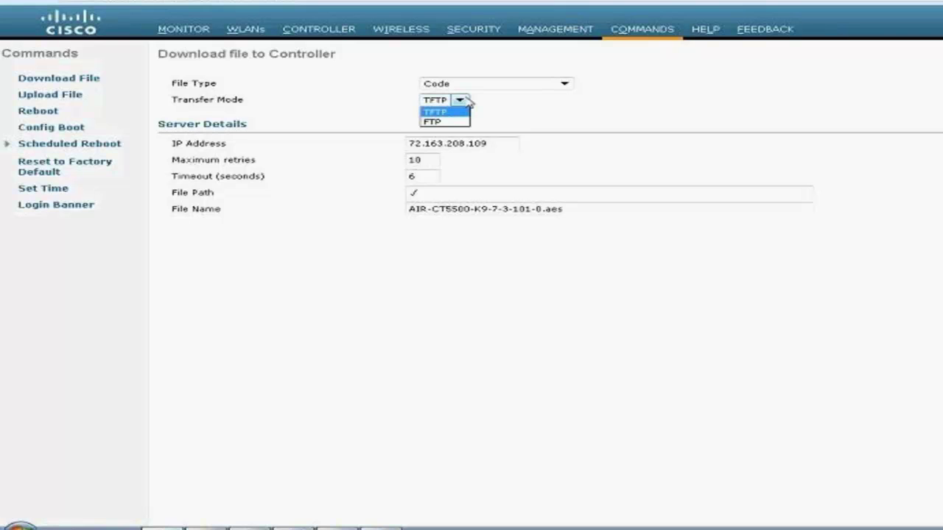
pyautogui.click(462, 100)
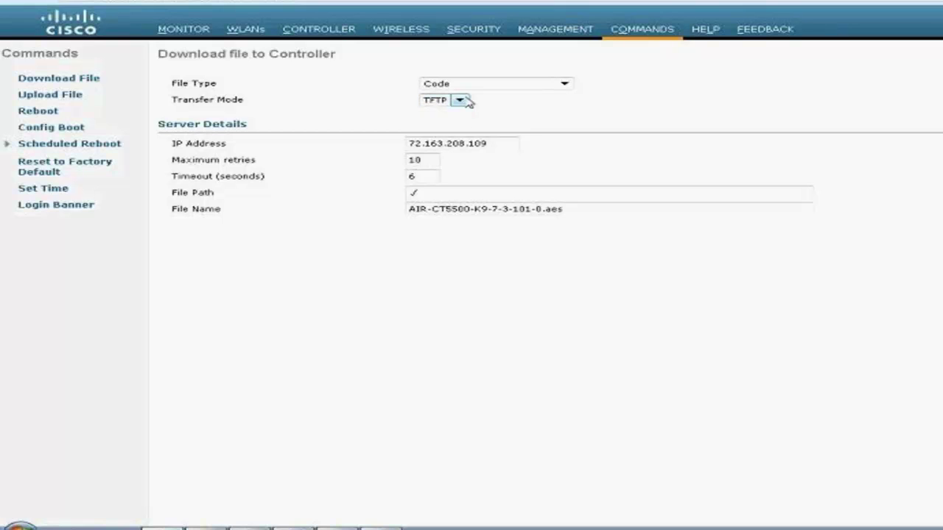
pyautogui.click(508, 143)
pyautogui.hotkey('alt', 'Tab')
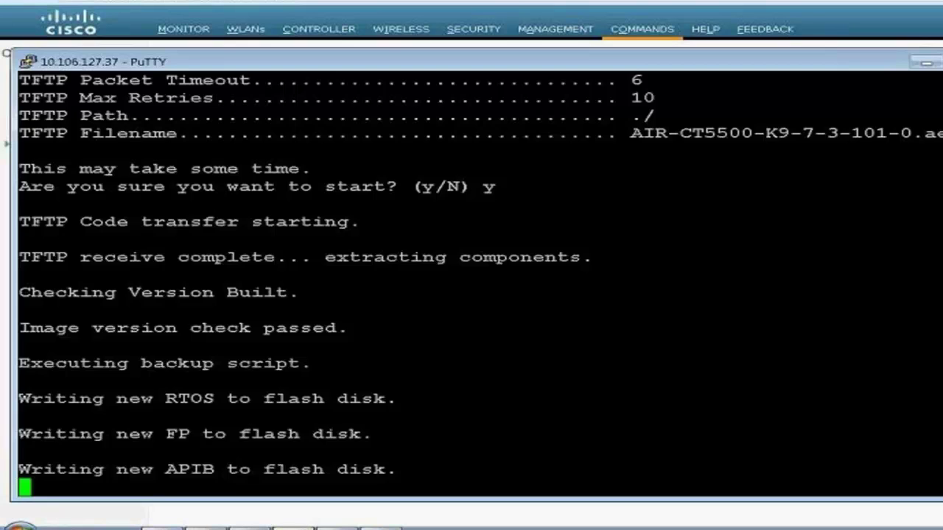
# - Switch to the controller's Download File page in Firefox and check the image file name in the server details
pyautogui.hotkey('alt', 'Tab')
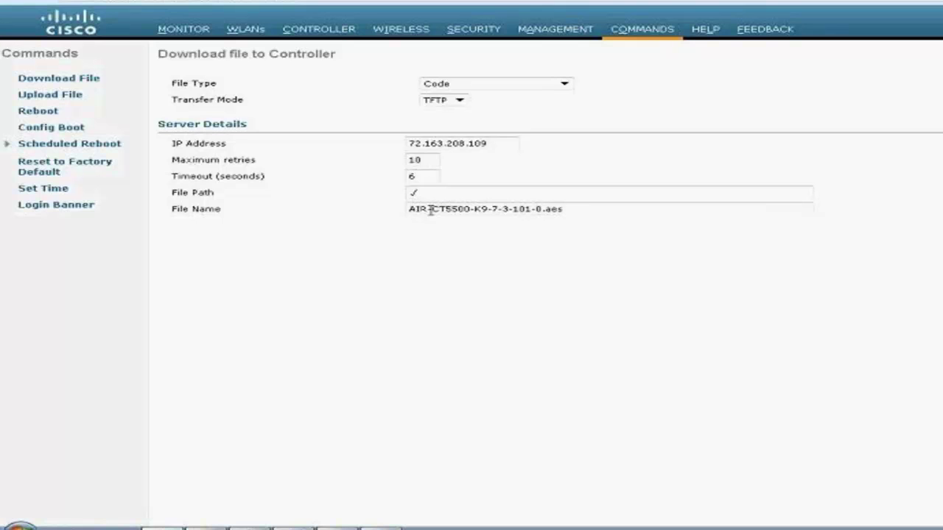
pyautogui.click(580, 212)
pyautogui.moveTo(580, 213); pyautogui.dragTo(398, 214)
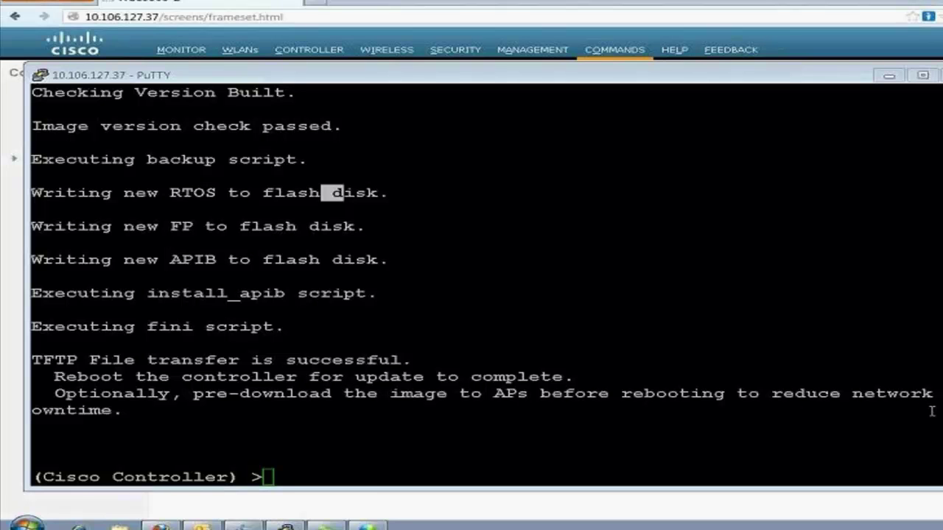
# - In the PuTTY session, run reset system on the controller and answer y to save the unsaved changes
pyautogui.write('reset system')
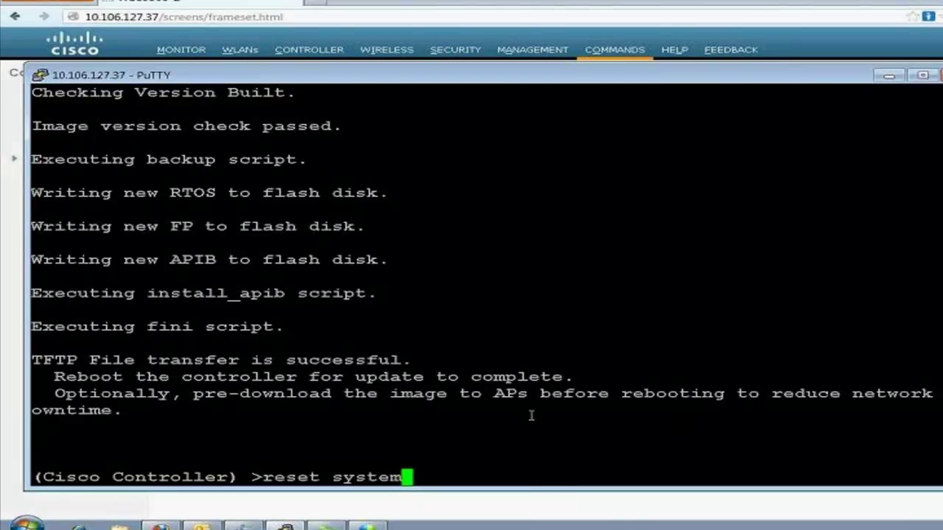
pyautogui.press('Return')
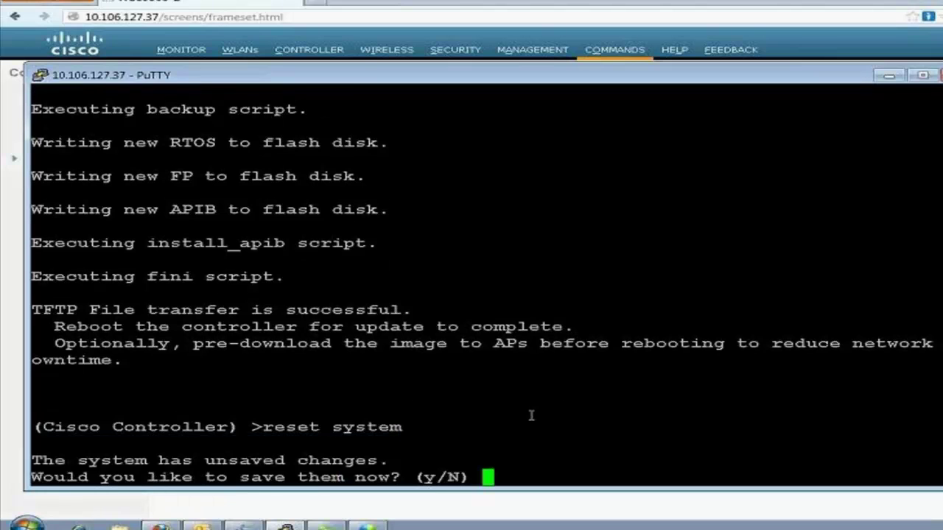
pyautogui.write('y')
pyautogui.press('Return')
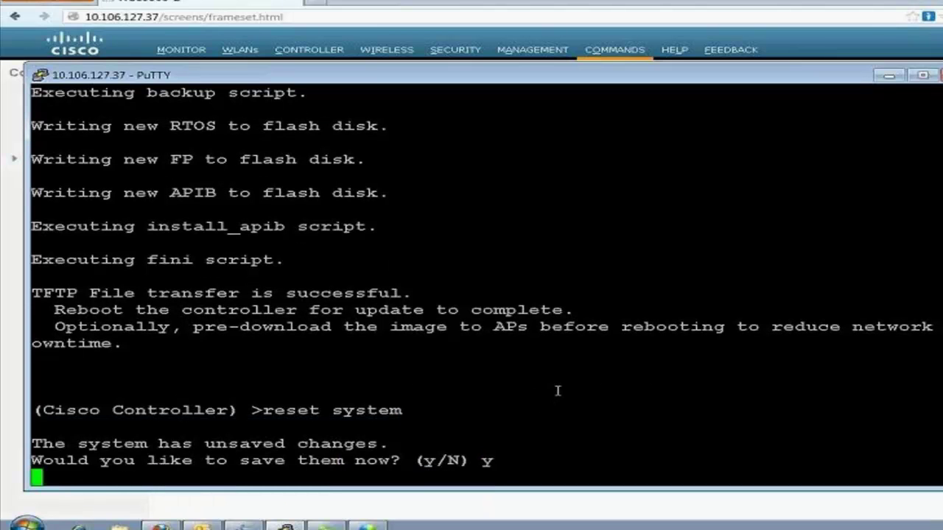
# - Run ping 10.106.127.37 -t in a Windows Command Prompt to monitor the controller's restart, and close the prompt
pyautogui.click(24, 522)
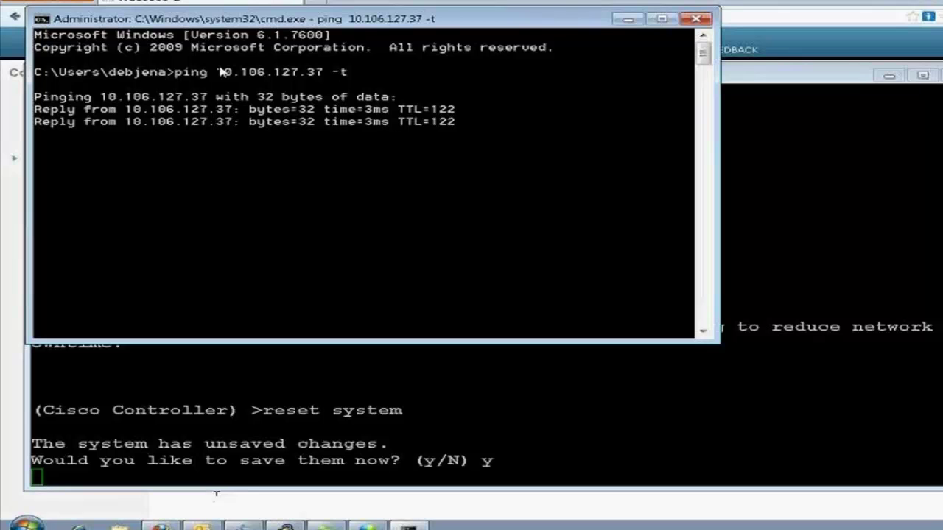
pyautogui.click(696, 20)
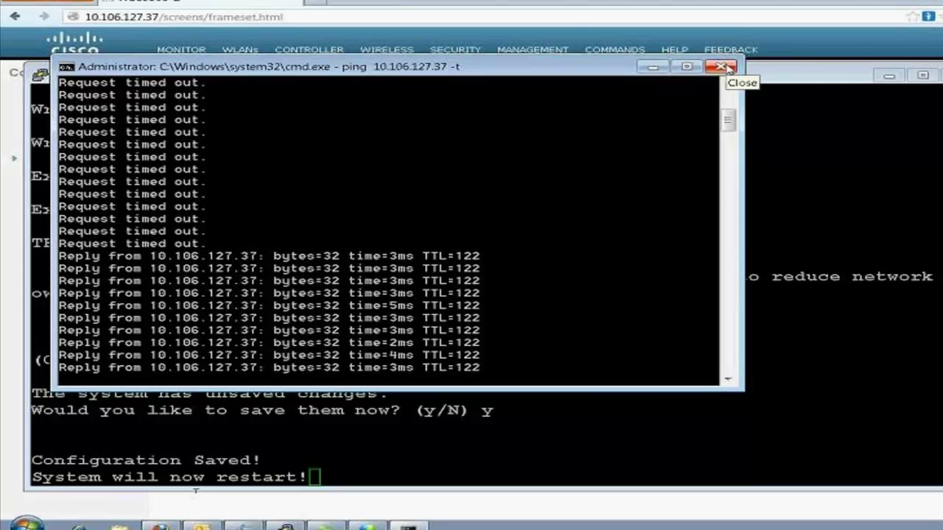
pyautogui.click(721, 67)
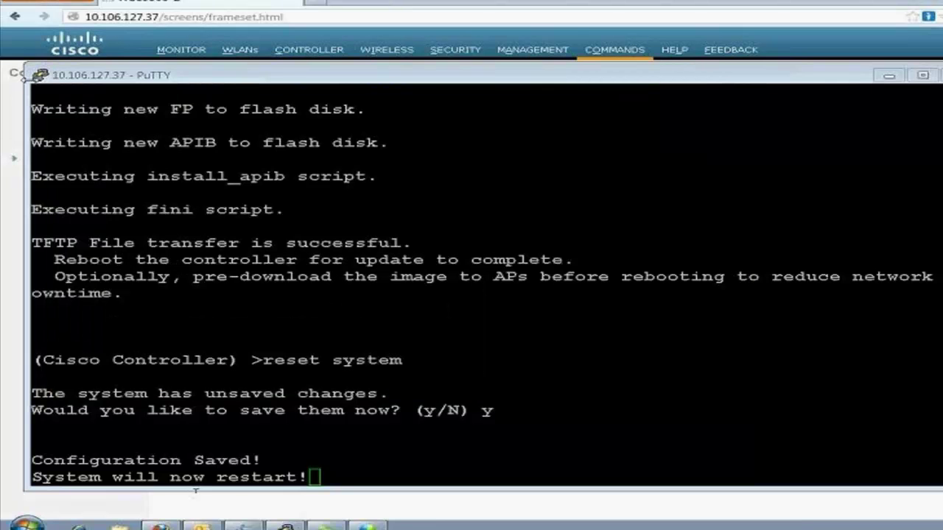
# - Close the old PuTTY session and check the software version and field recovery image version on the controller's Monitor summary page in Firefox
pyautogui.click(39, 74)
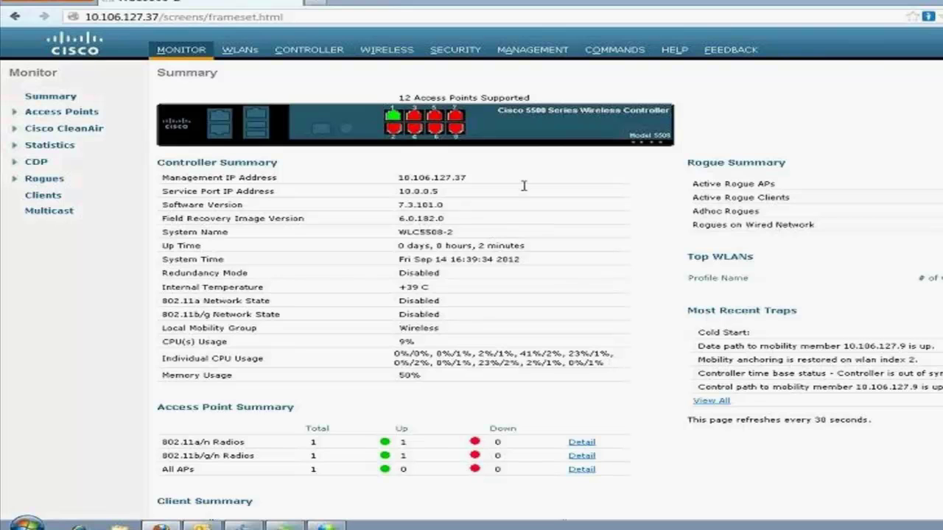
pyautogui.moveTo(398, 205); pyautogui.dragTo(446, 210)
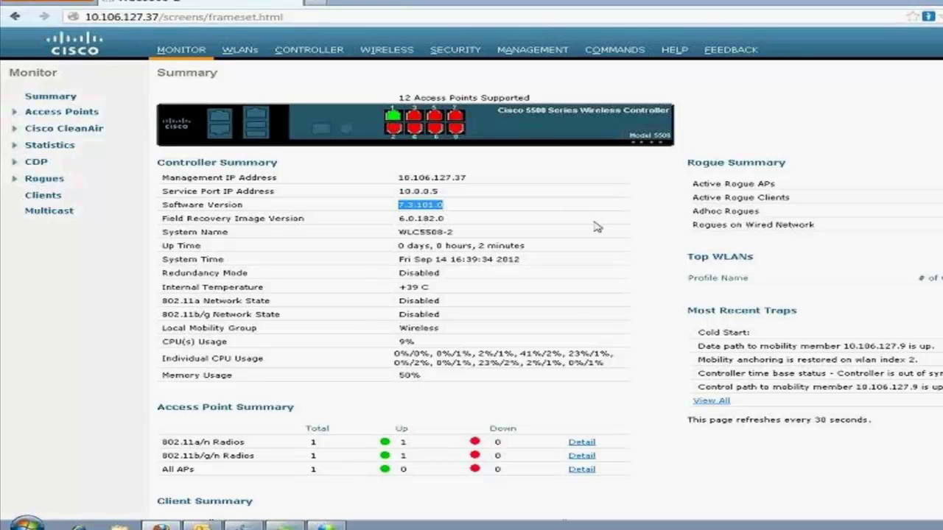
pyautogui.moveTo(397, 218); pyautogui.dragTo(444, 218)
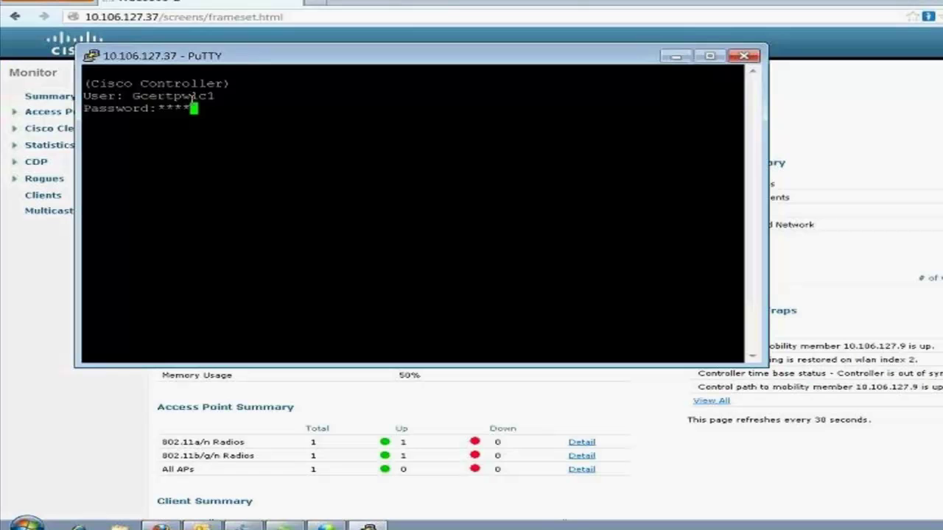
# - Log in to the controller at 10.106.127.37 in a new PuTTY session by entering the account password
pyautogui.write('*******')
pyautogui.press('Return')
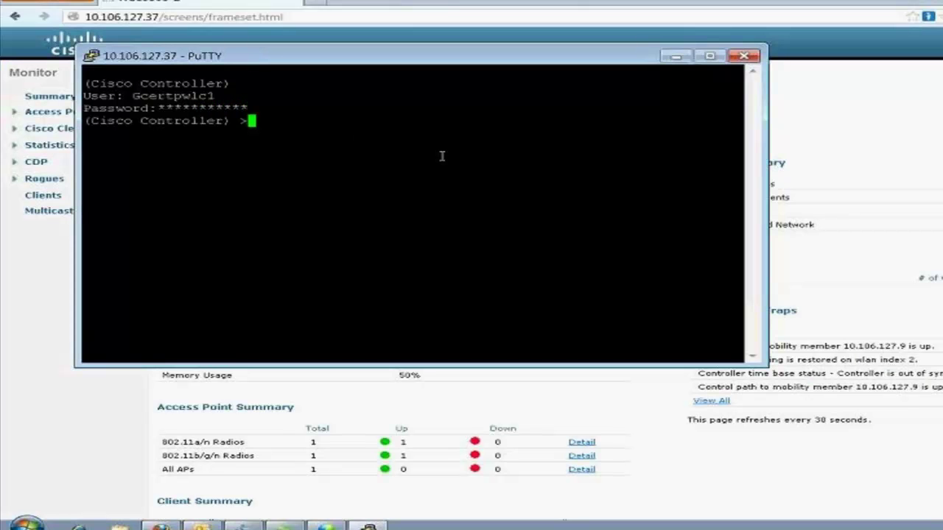
pyautogui.press('Return')
pyautogui.press('Return')
# - Run show sysinfo on the controller, check the product version, and page through the rest of the output
pyautogui.write('show sy')
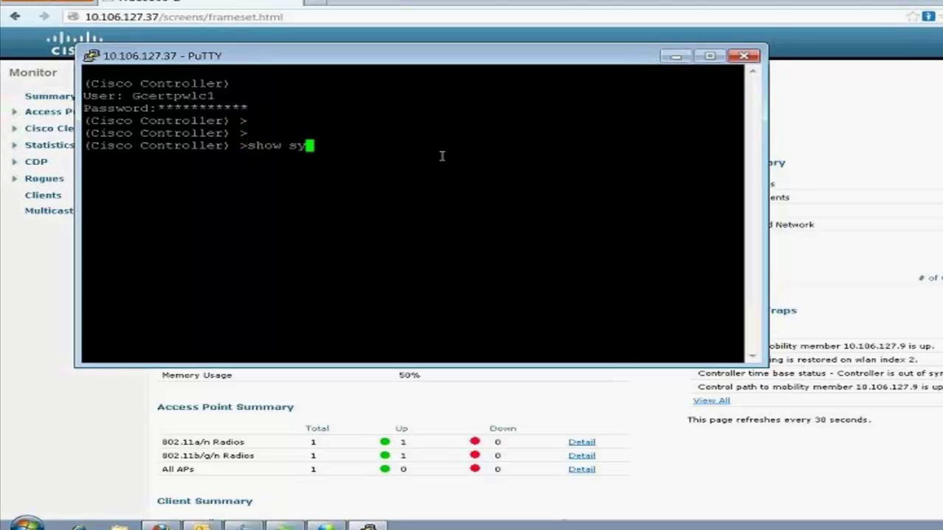
pyautogui.write('sinfo')
pyautogui.press('Return')
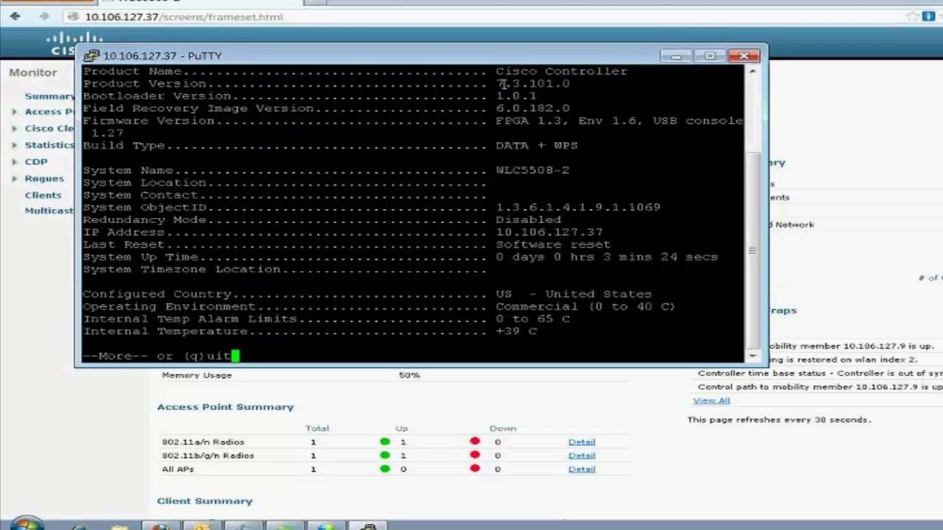
pyautogui.moveTo(501, 83); pyautogui.dragTo(571, 84)
pyautogui.press('space')
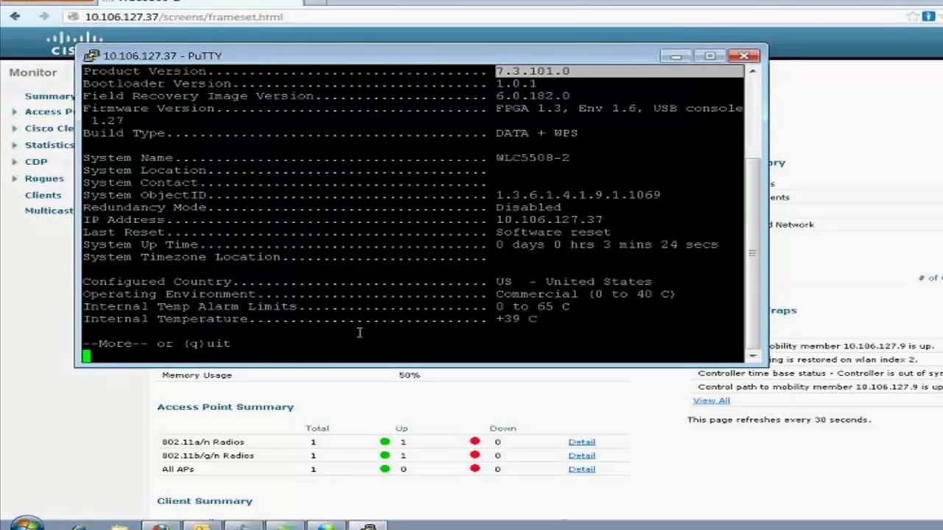
# - Run show boot and check the primary and backup boot image versions and which image is active
pyautogui.write('show boot')
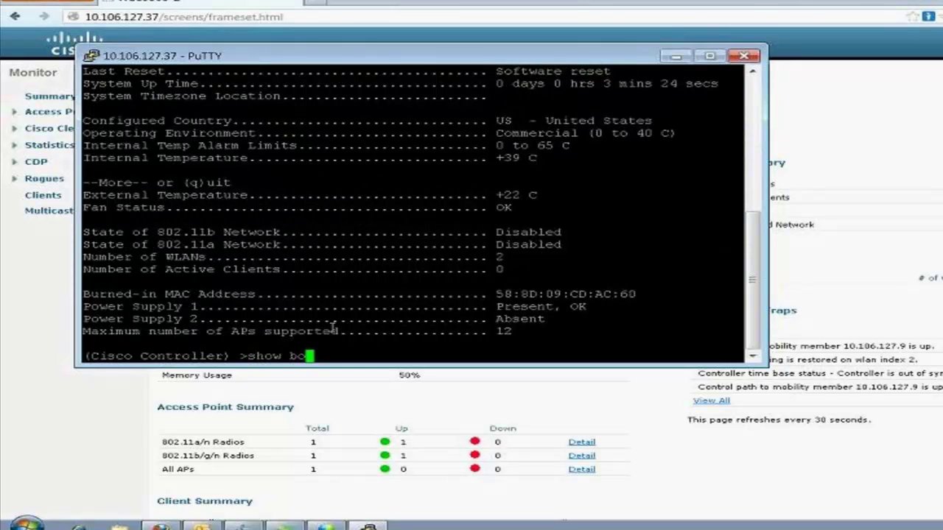
pyautogui.press('Return')
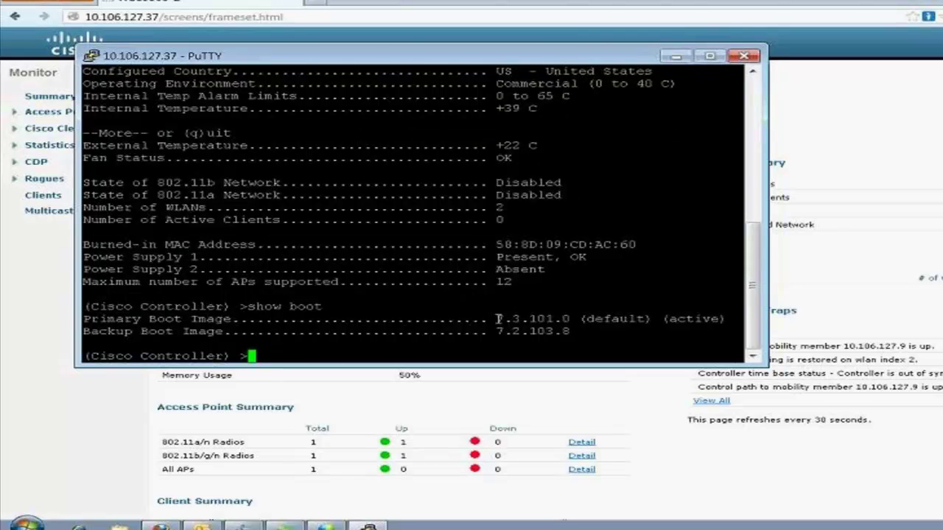
pyautogui.moveTo(497, 333); pyautogui.dragTo(575, 335)
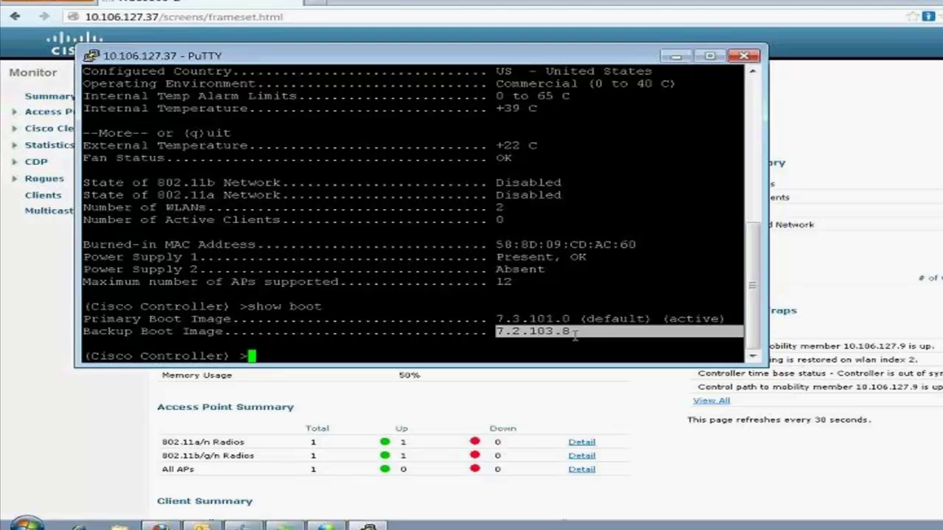
pyautogui.moveTo(496, 319); pyautogui.dragTo(573, 319)
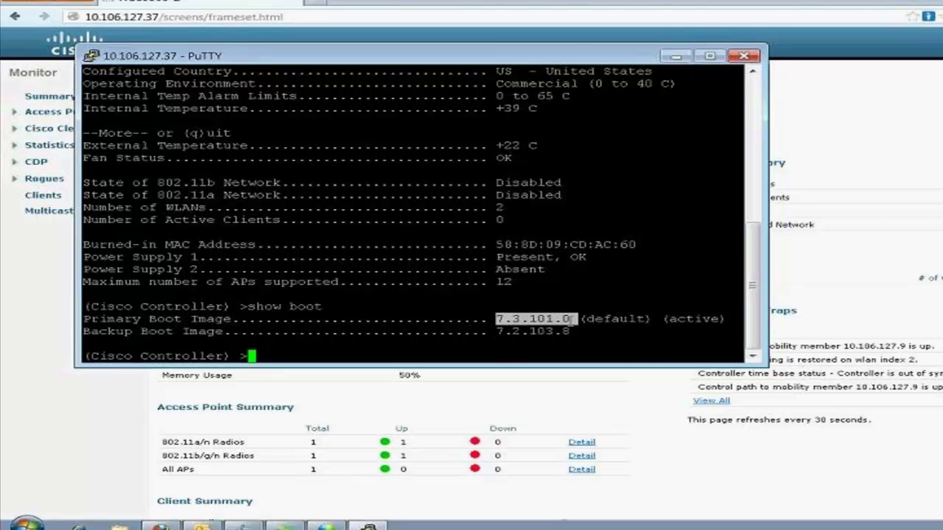
pyautogui.click(649, 358)
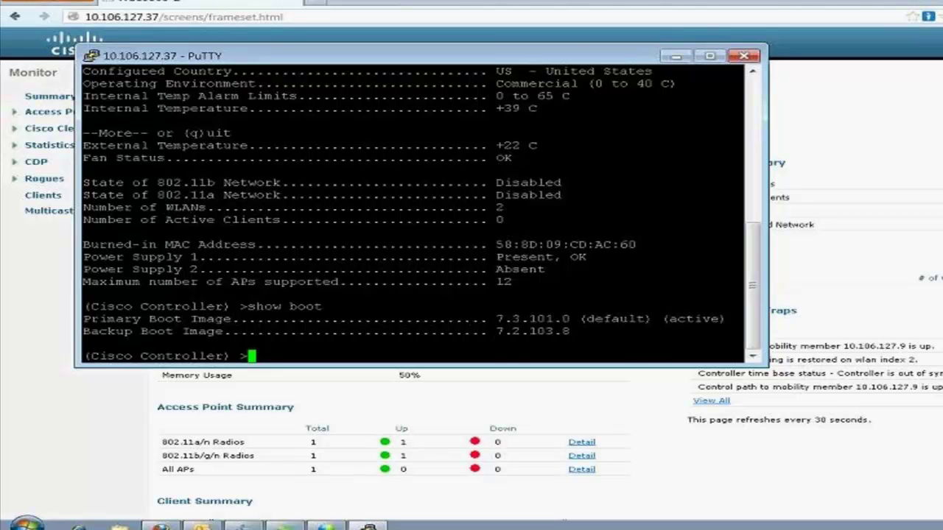
pyautogui.moveTo(669, 319); pyautogui.dragTo(723, 321)
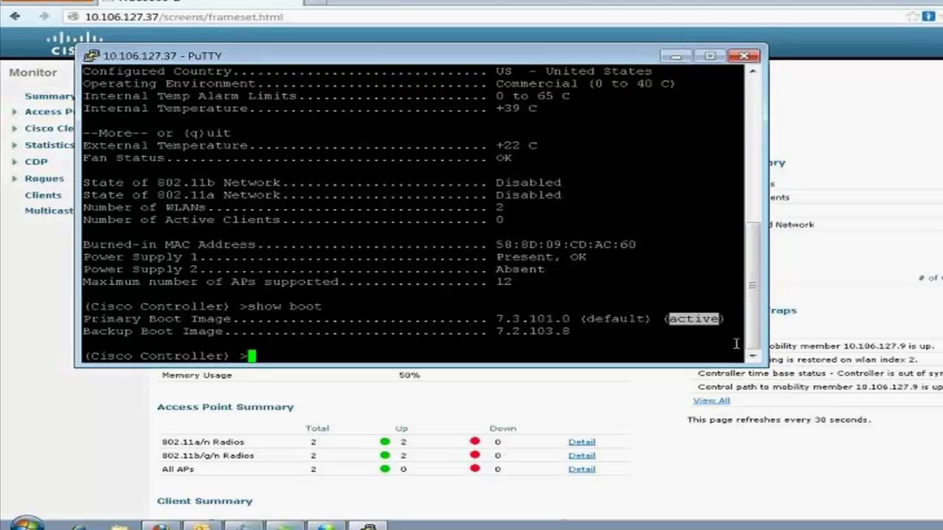